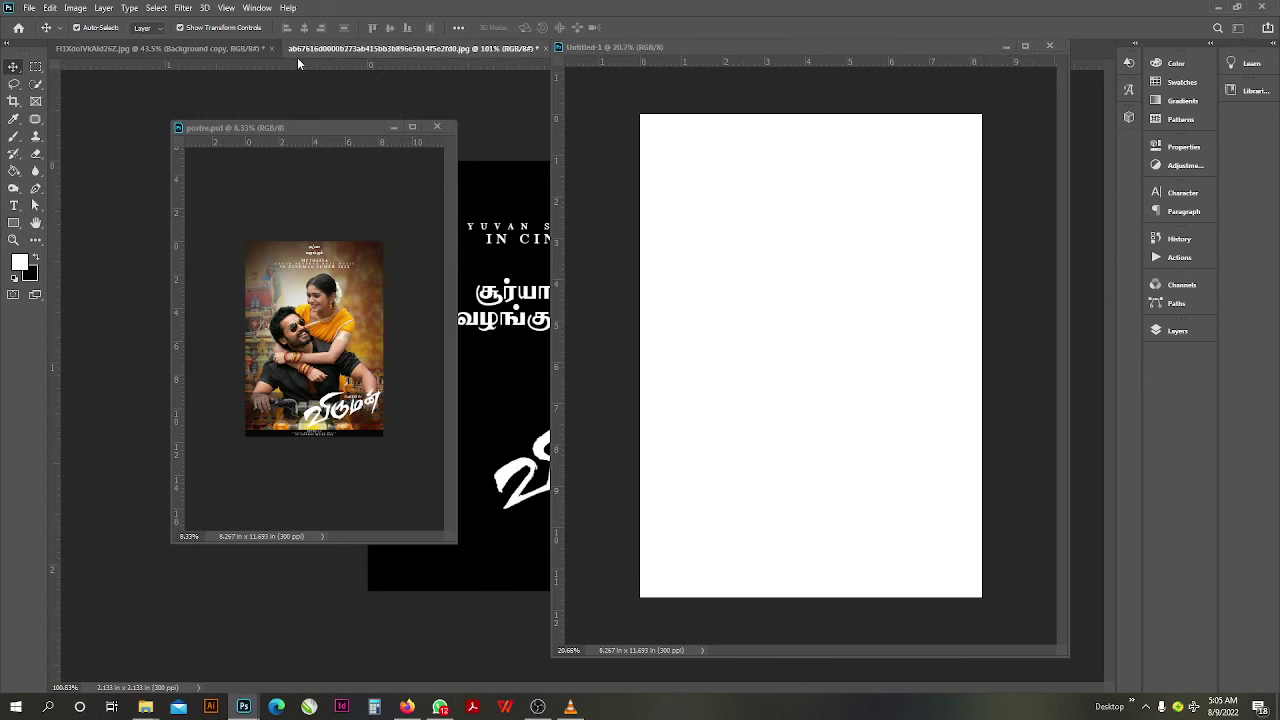
Step: Float the couple cutout document in its own window and copy the cutout layer into the blank Untitled-1 page
left_click(158, 50)
left_click_drag(158, 50, 293, 67)
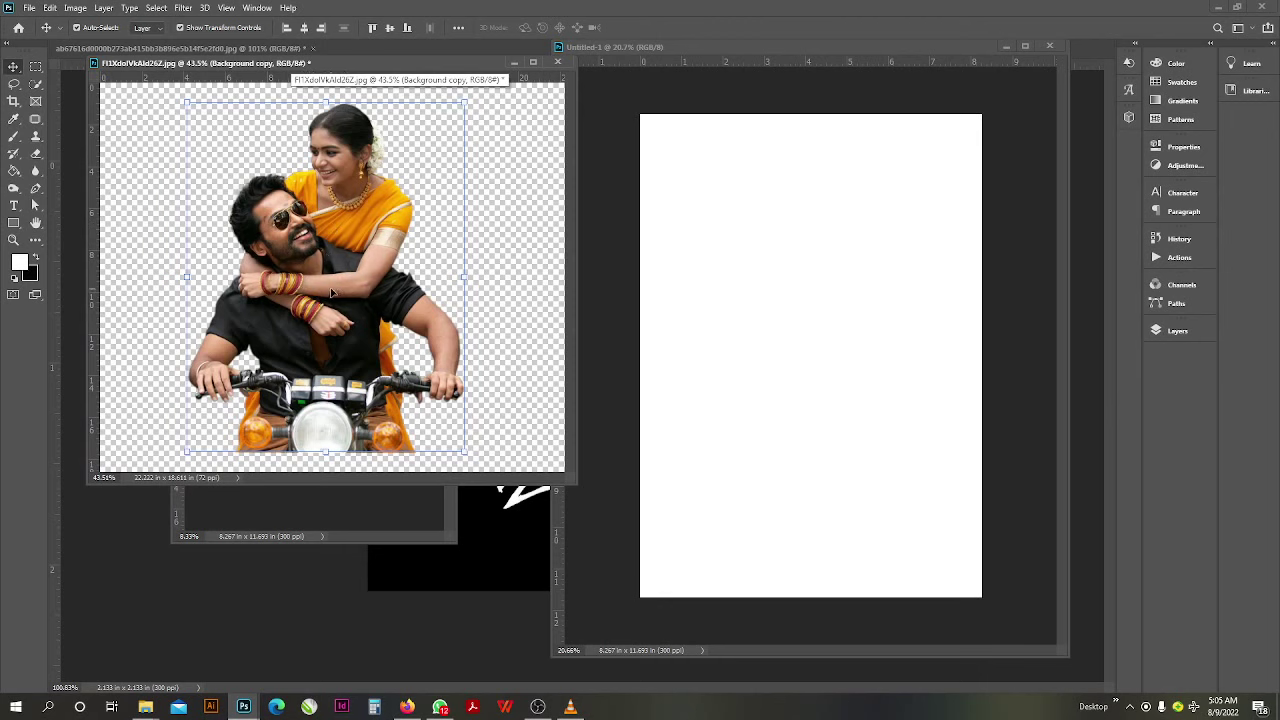
left_click_drag(283, 237, 817, 346)
left_click(532, 62)
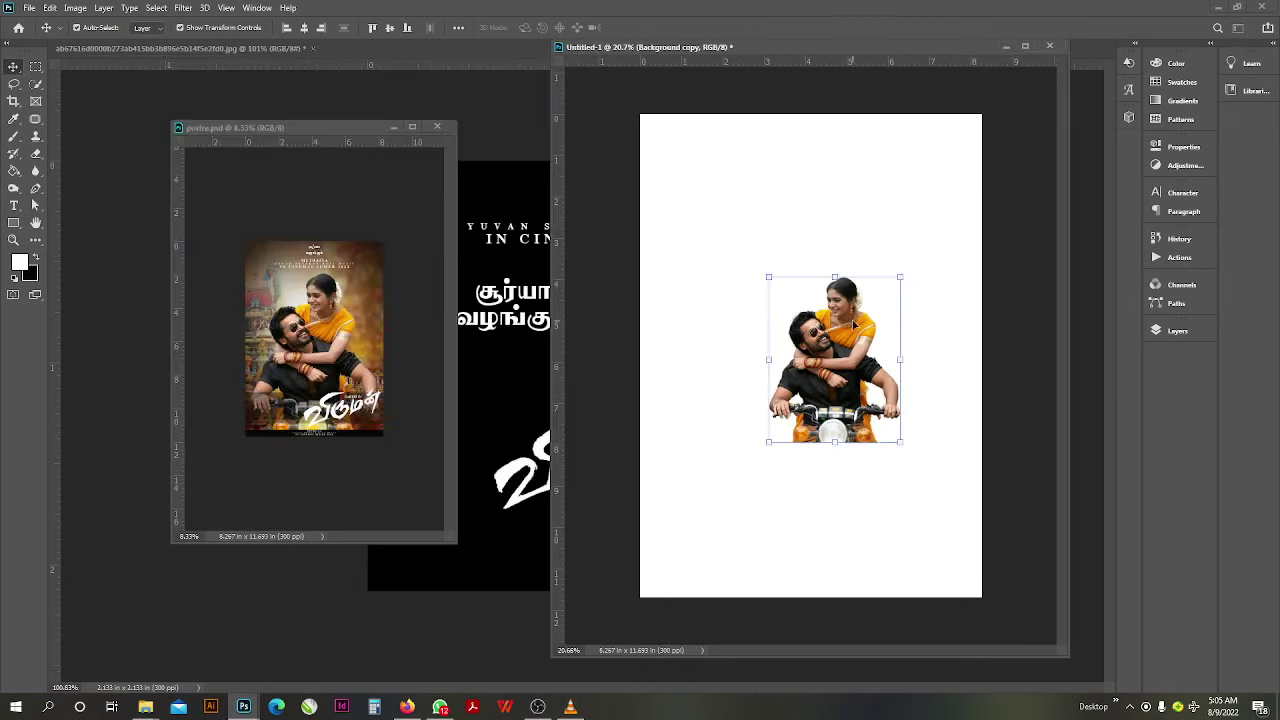
Step: Enlarge the couple cutout proportionally until it nearly fills the page width, with its lower edge resting on the page's bottom
left_click_drag(831, 276, 822, 149)
left_click_drag(850, 362, 835, 493)
left_click_drag(812, 274, 817, 253)
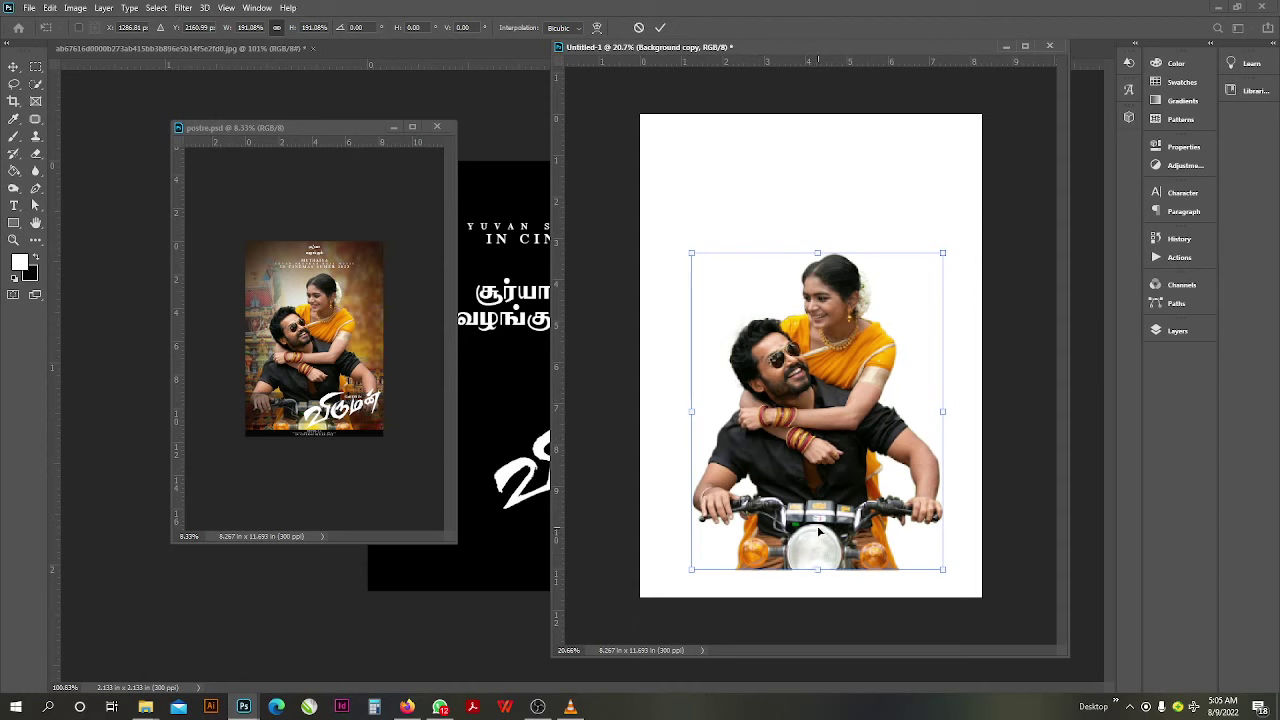
left_click_drag(820, 532, 822, 560)
left_click_drag(818, 279, 815, 236)
key("Return")
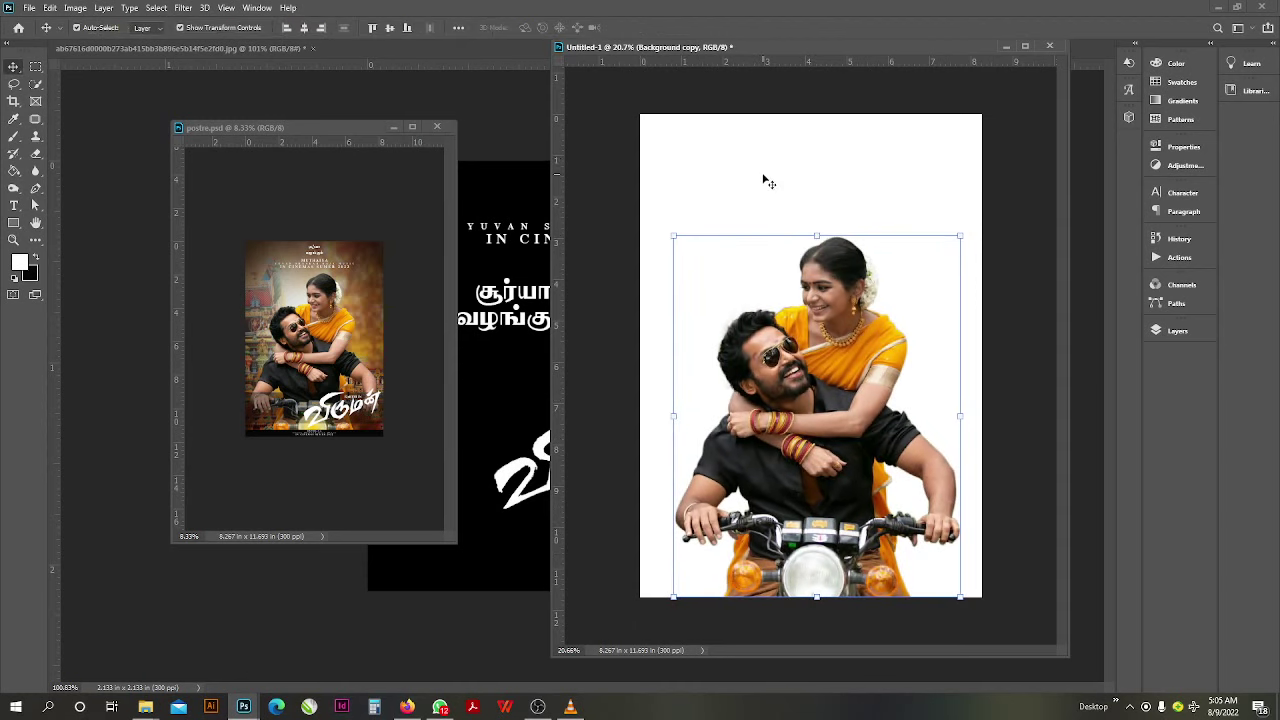
Step: Place the autumn forest image 1245 from the Downloads folder into the Untitled-1 document
mouse_move(145, 706)
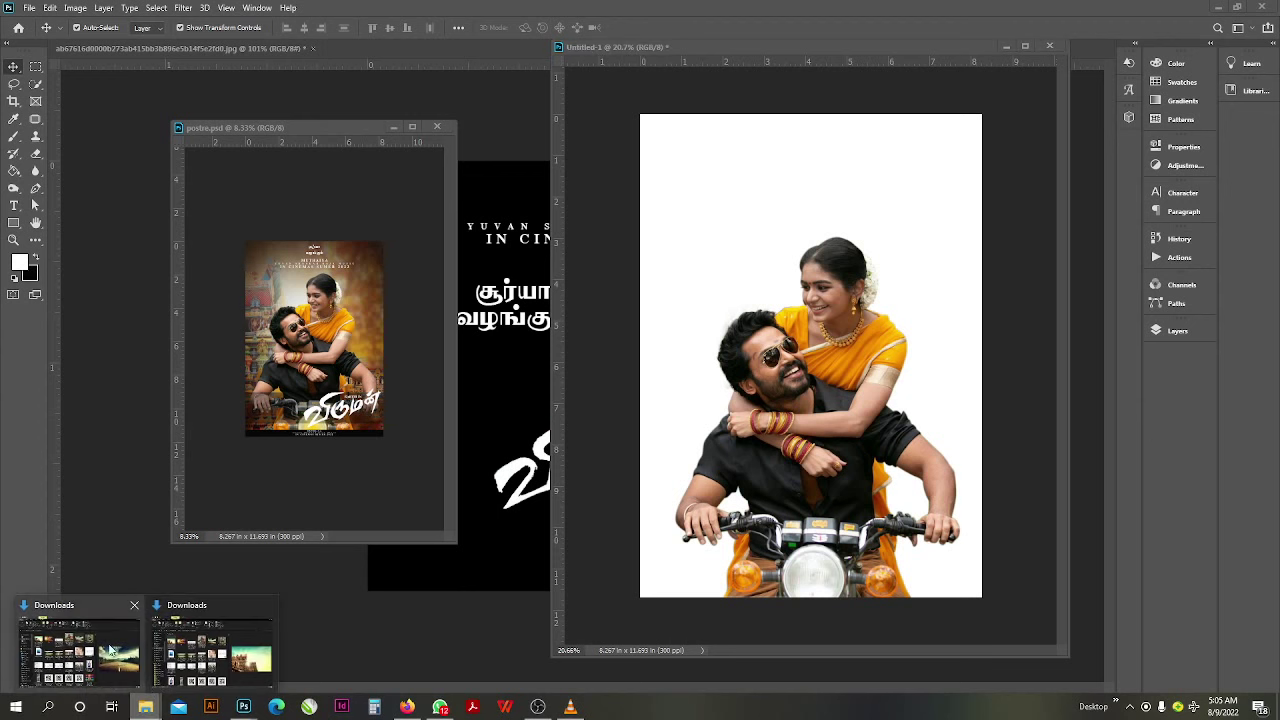
left_click(96, 603)
left_click(302, 290)
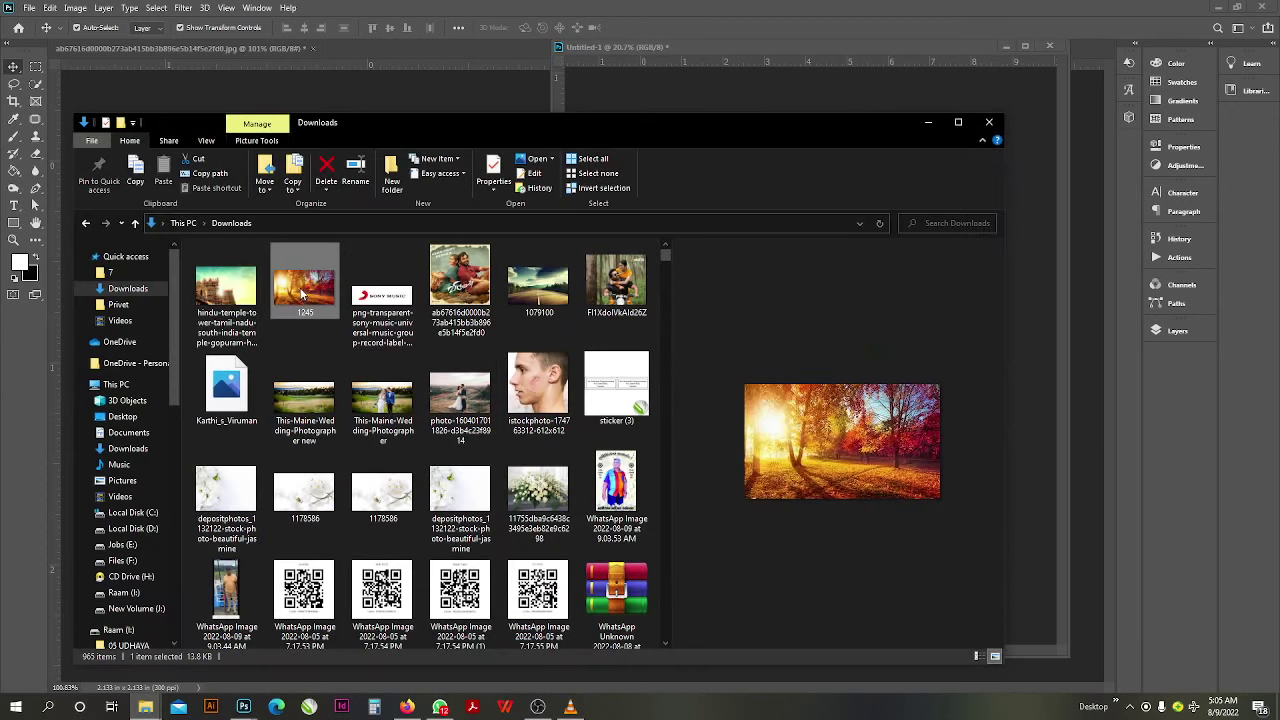
left_click_drag(288, 296, 720, 106)
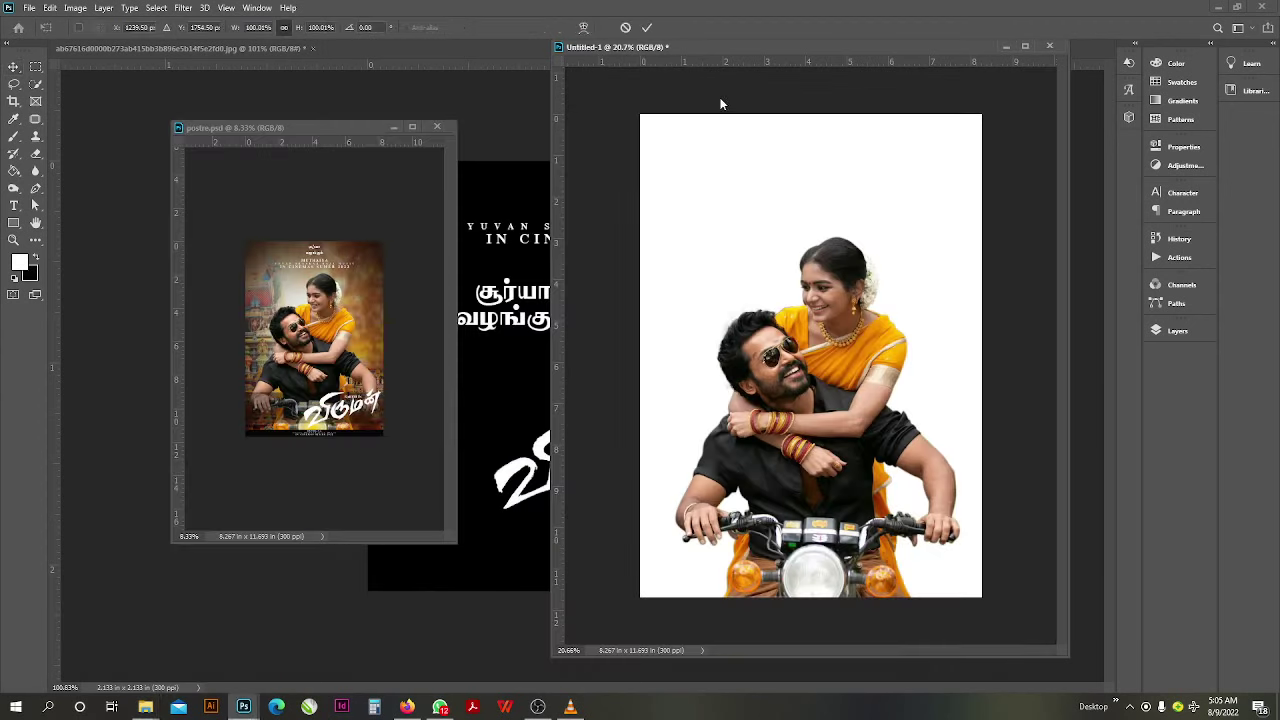
scroll(877, 388, "down", 3)
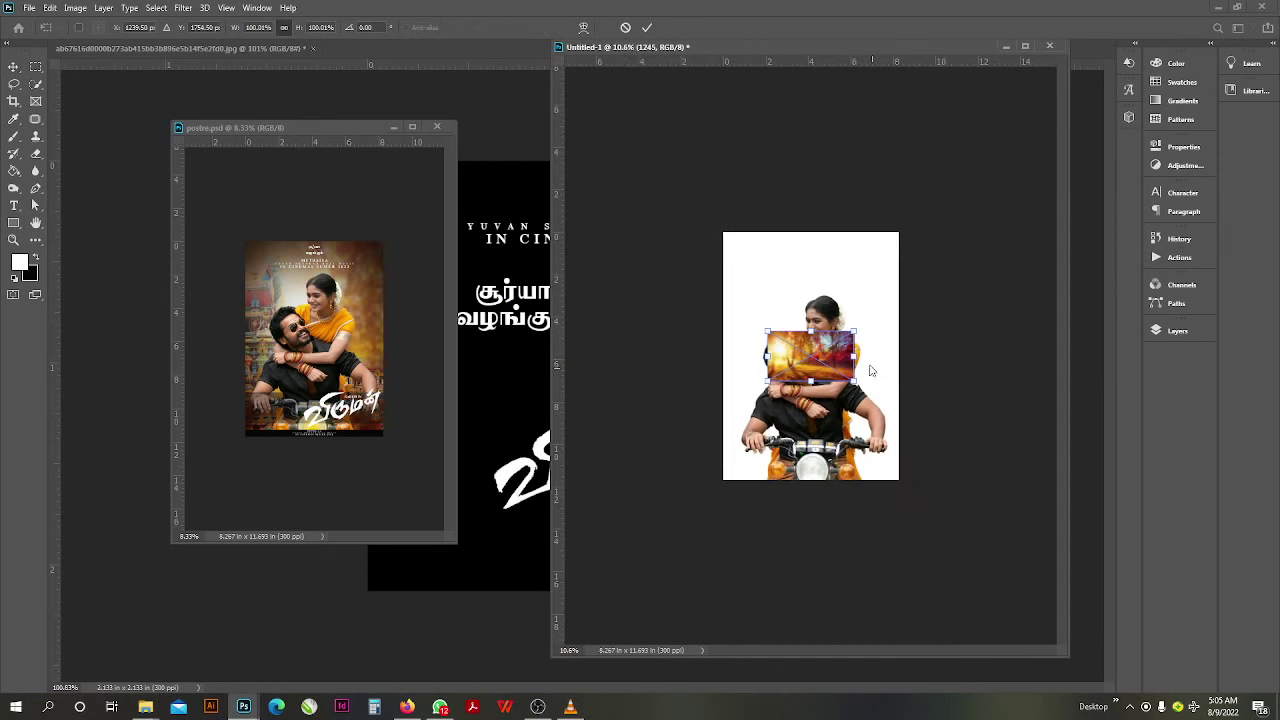
Step: Scale up and position the forest image so it covers the whole page with the bright sun behind the couple
left_click_drag(853, 356, 1129, 352)
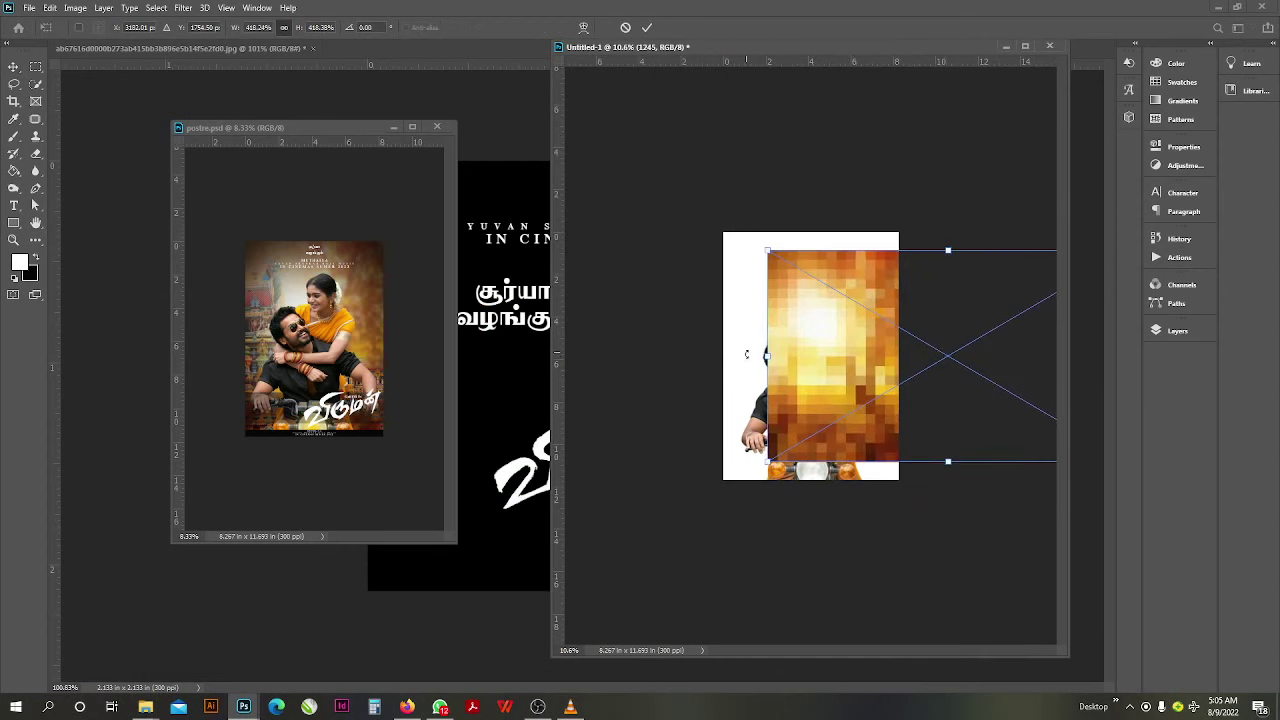
left_click_drag(768, 356, 636, 357)
left_click_drag(795, 390, 848, 398)
key("Return")
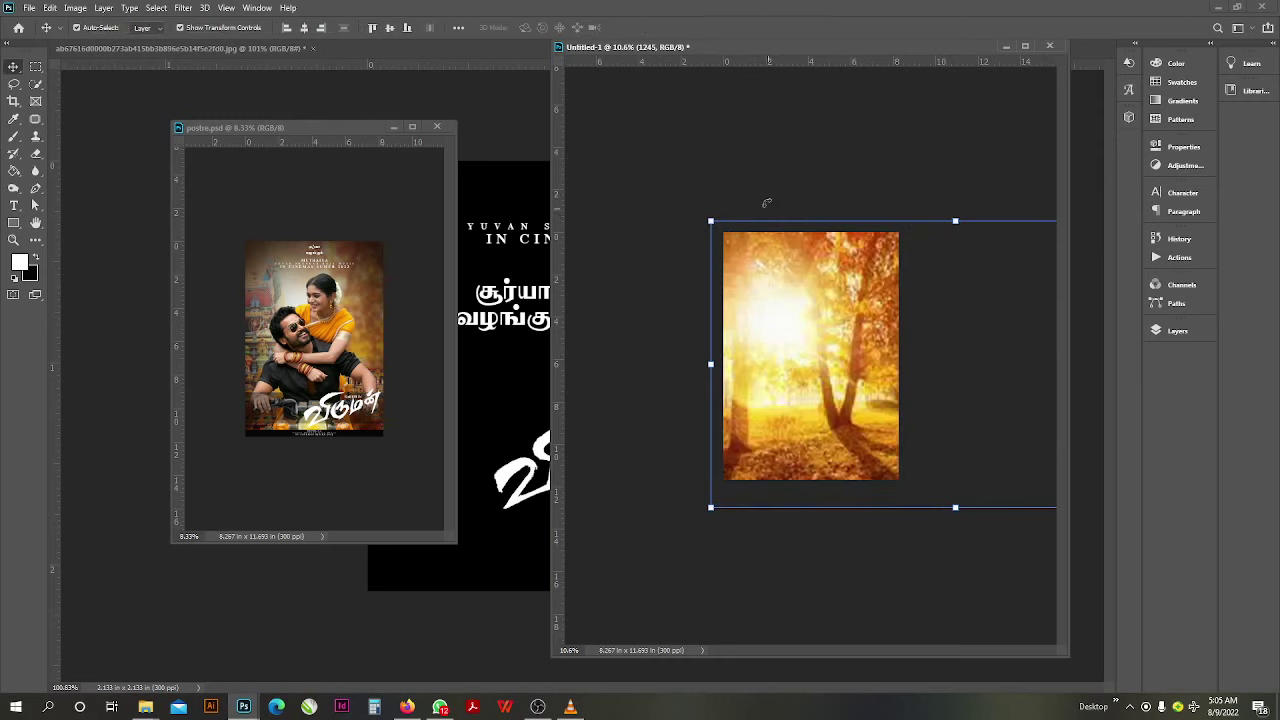
left_click(956, 510)
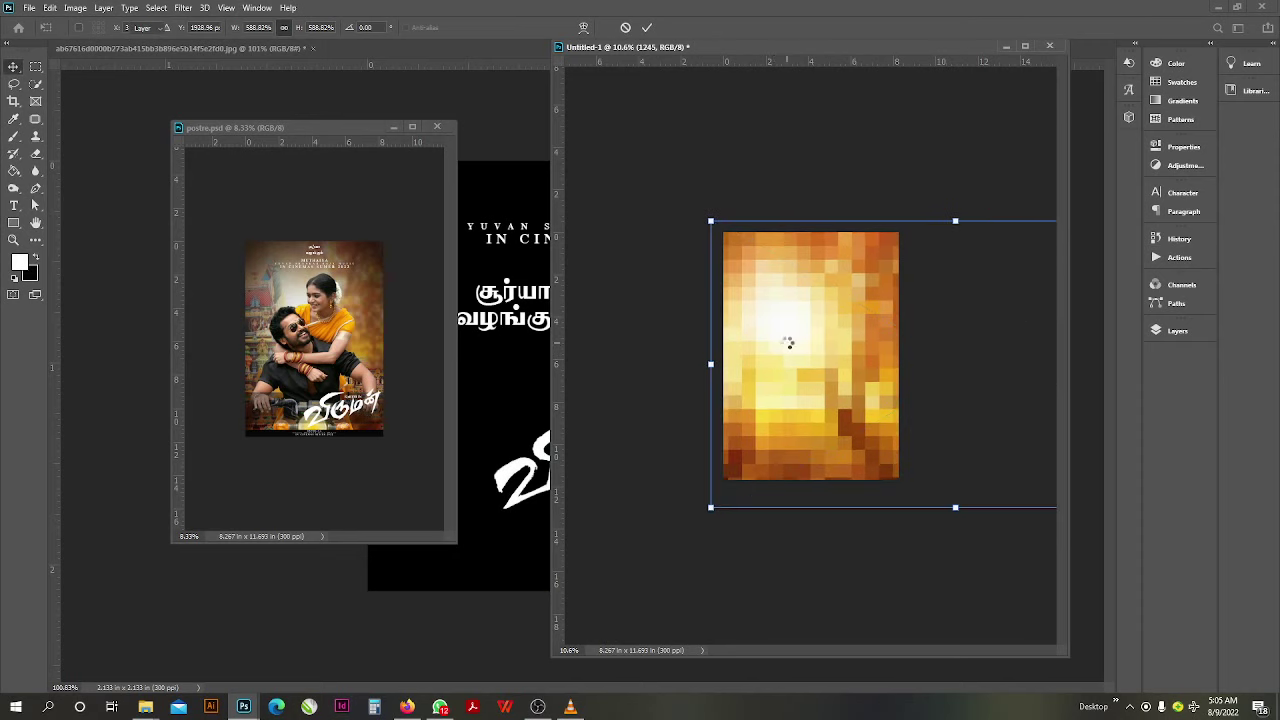
left_click(625, 27)
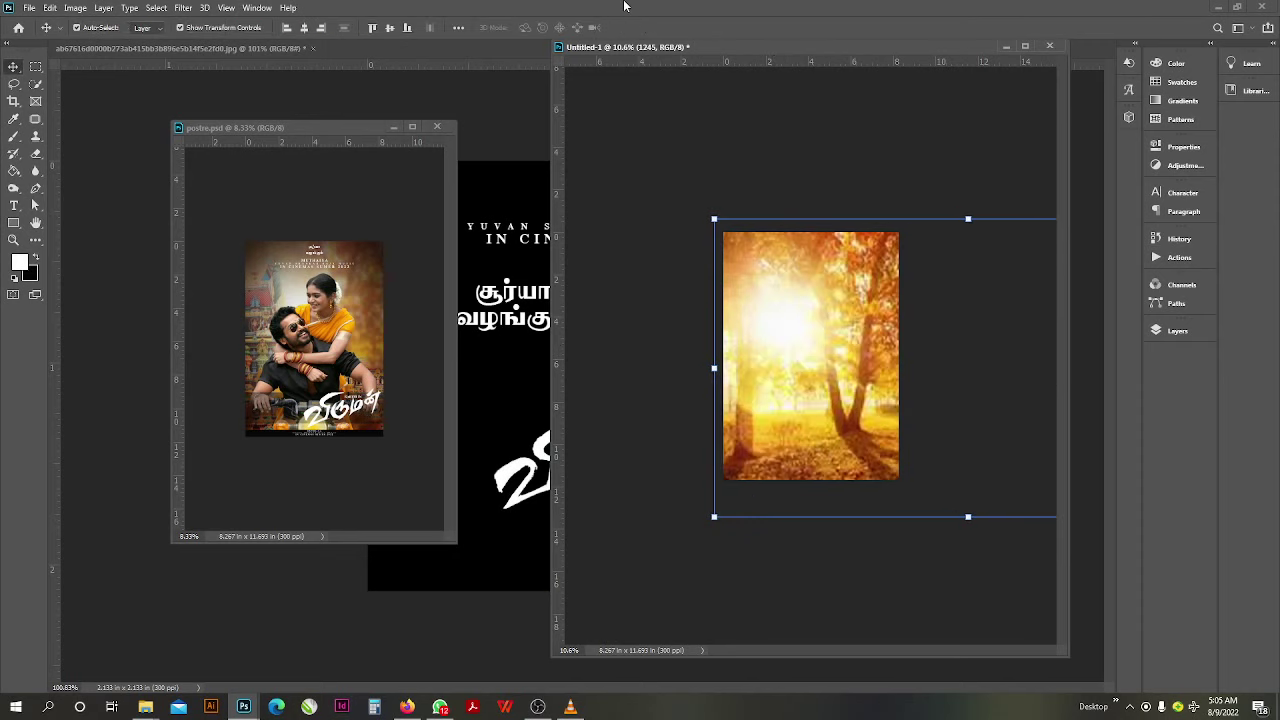
Step: Apply a Gaussian Blur with a 22.2-pixel radius to the forest image and move it behind the couple
left_click(183, 8)
mouse_move(236, 163)
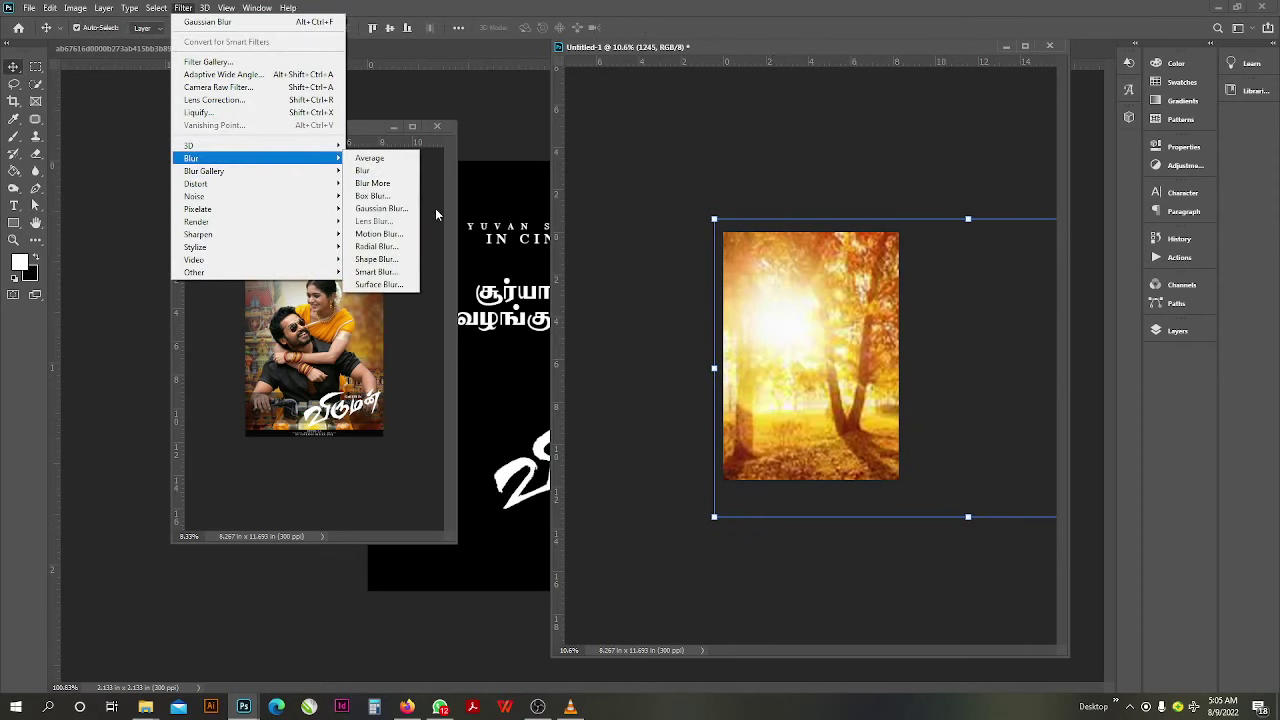
left_click(381, 208)
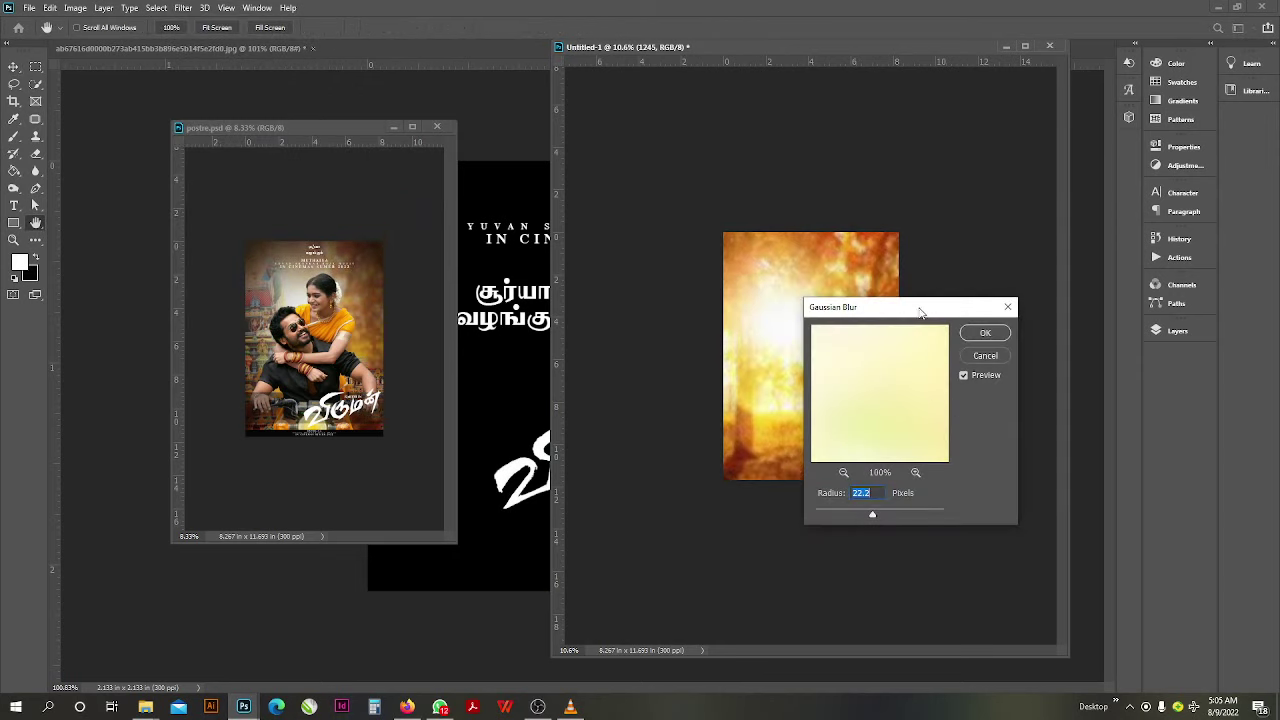
left_click_drag(920, 311, 1038, 296)
left_click(1103, 319)
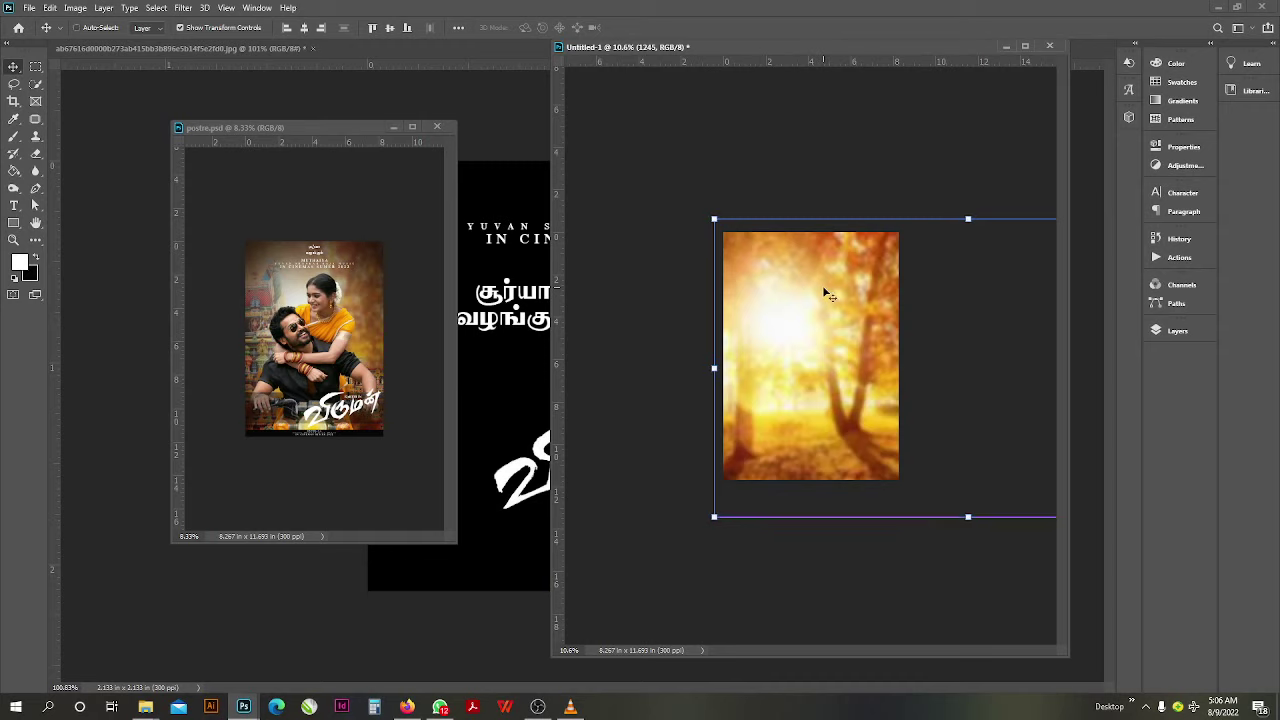
key("ctrl+[")
left_click(798, 131)
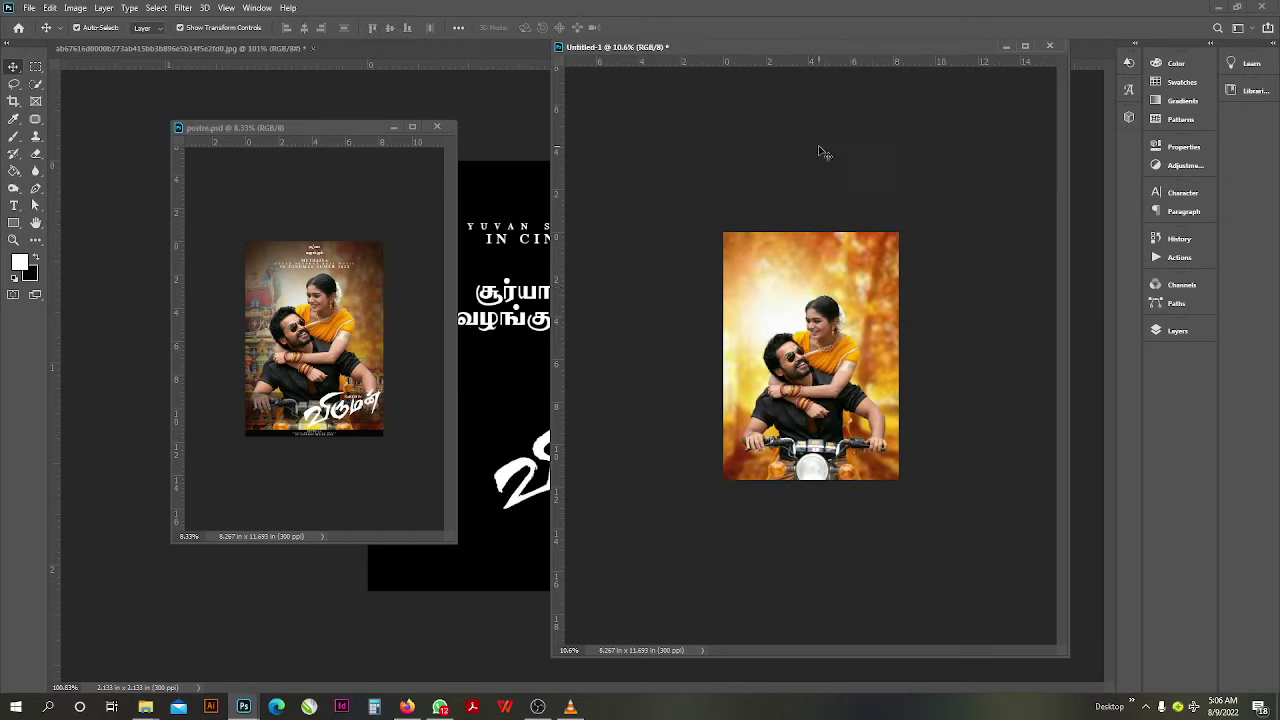
Step: Add a new layer above the 1245 forest layer and darken the background's edges on it with a soft black brush
left_click(1206, 335)
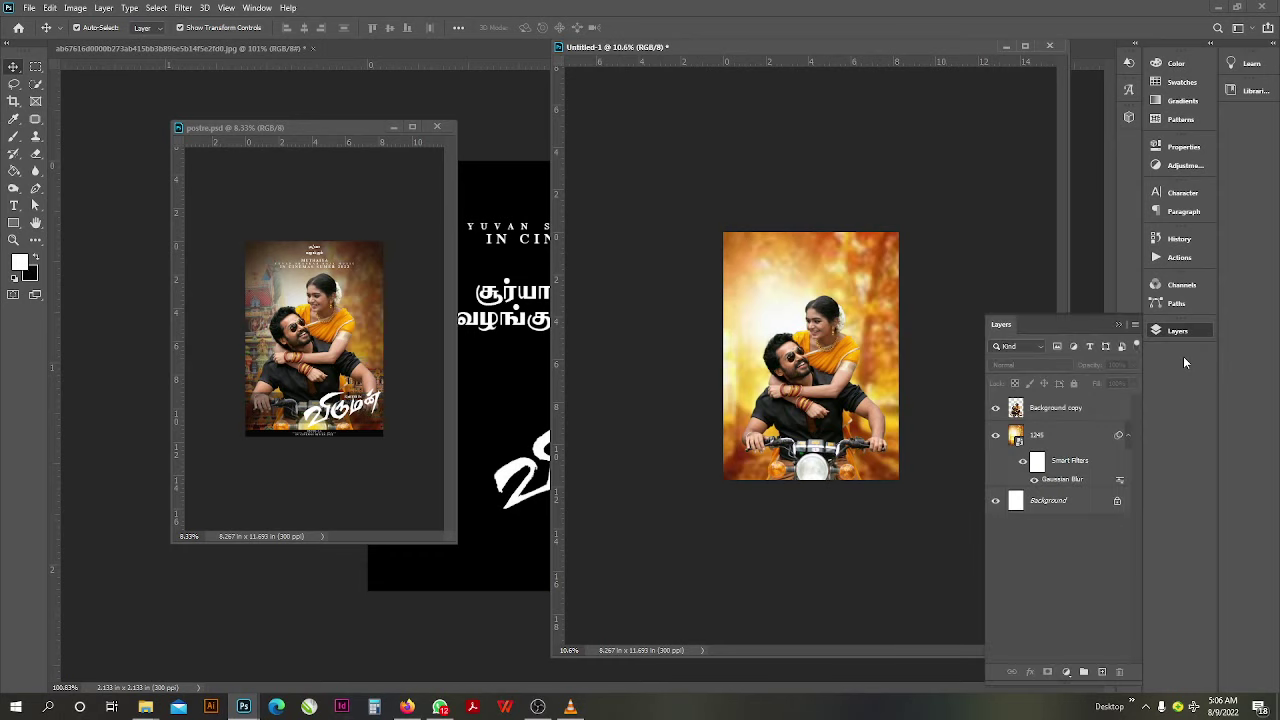
left_click(1068, 499)
left_click(1063, 437)
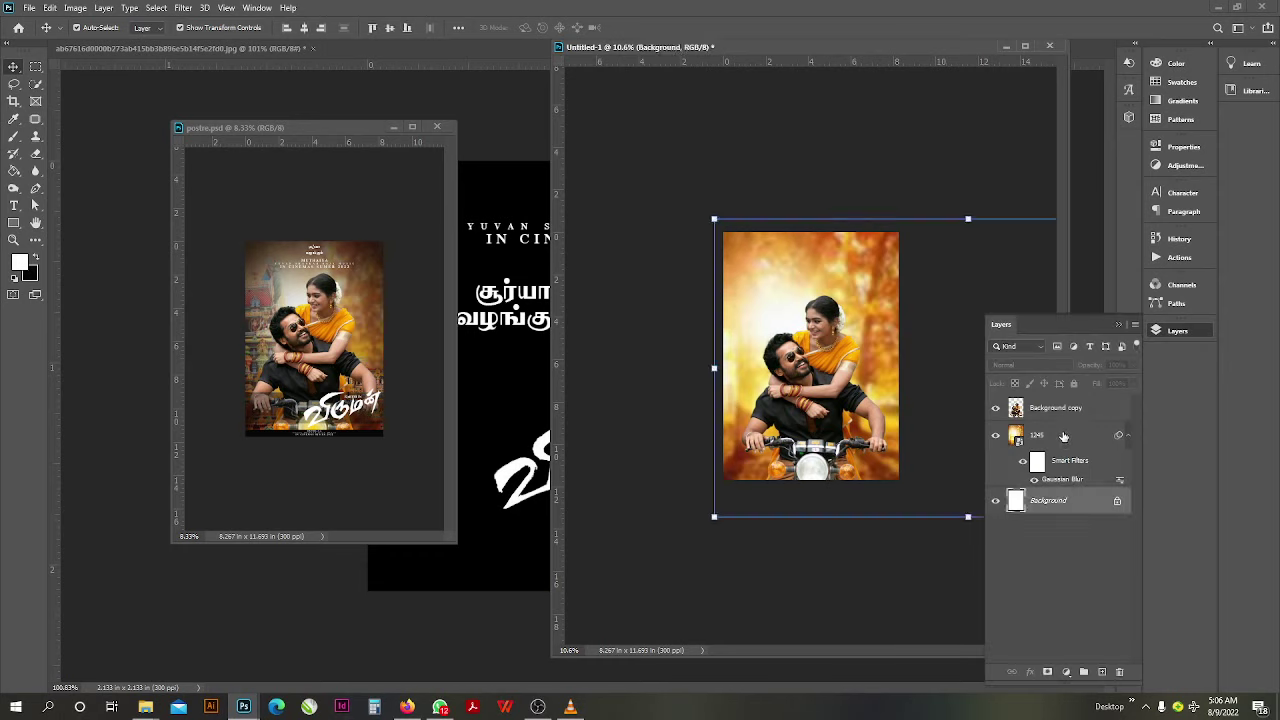
left_click(1103, 672)
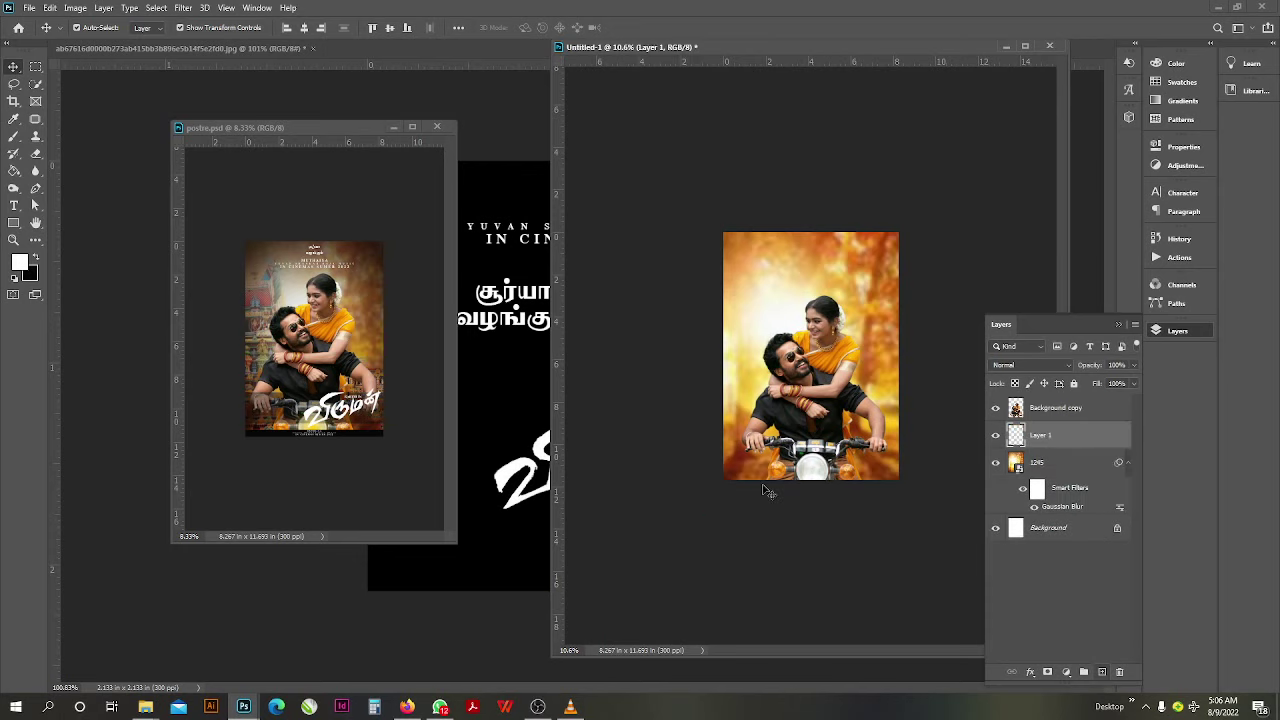
left_click(13, 136)
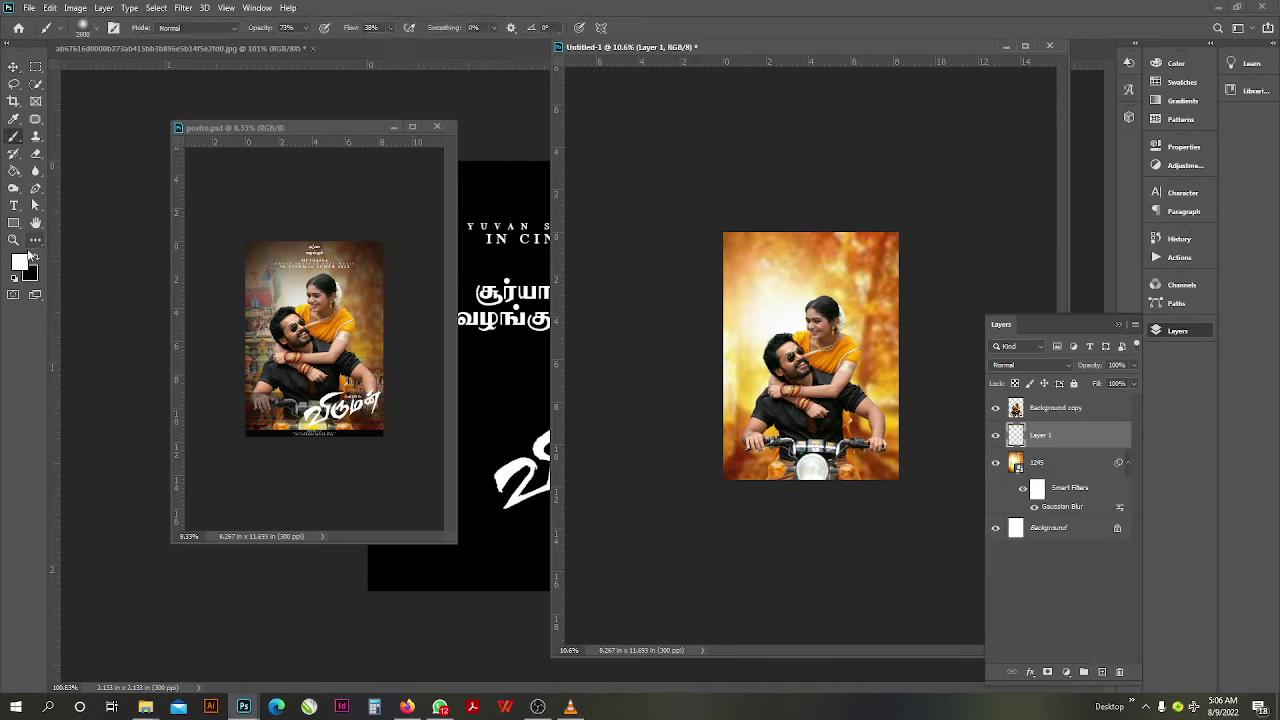
left_click(36, 257)
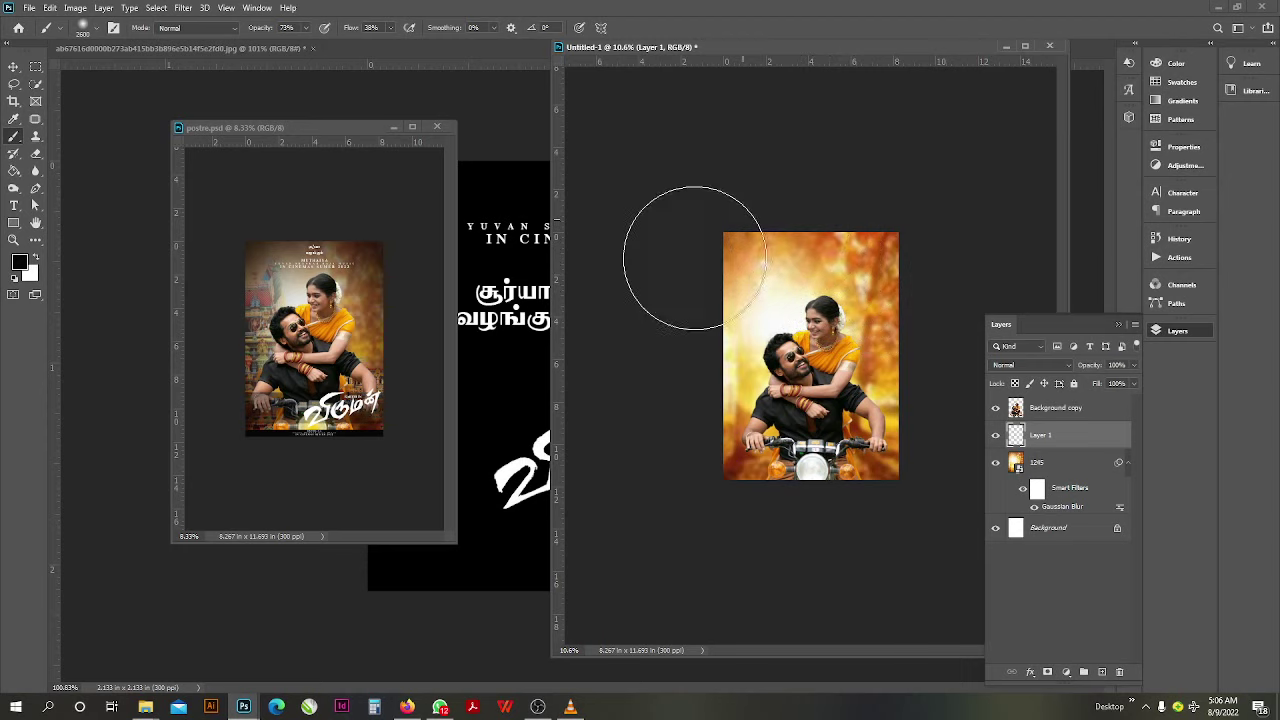
mouse_move(912, 189)
left_mouse_down()
mouse_move(955, 277)
mouse_move(937, 280)
mouse_move(936, 380)
mouse_move(920, 240)
mouse_move(832, 194)
left_mouse_up()
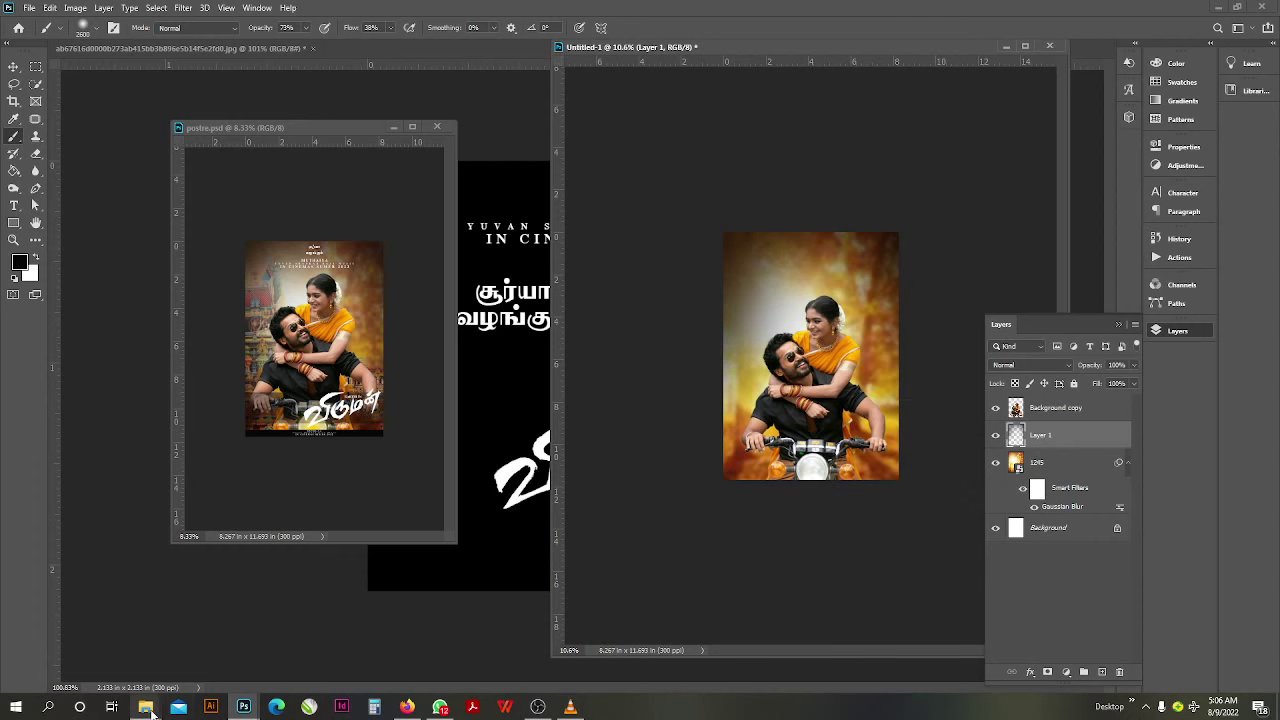
Step: Place the Hindu temple tower image from the Downloads folder into the Untitled-1 document, above the dark shading layer
mouse_move(145, 707)
left_click(77, 610)
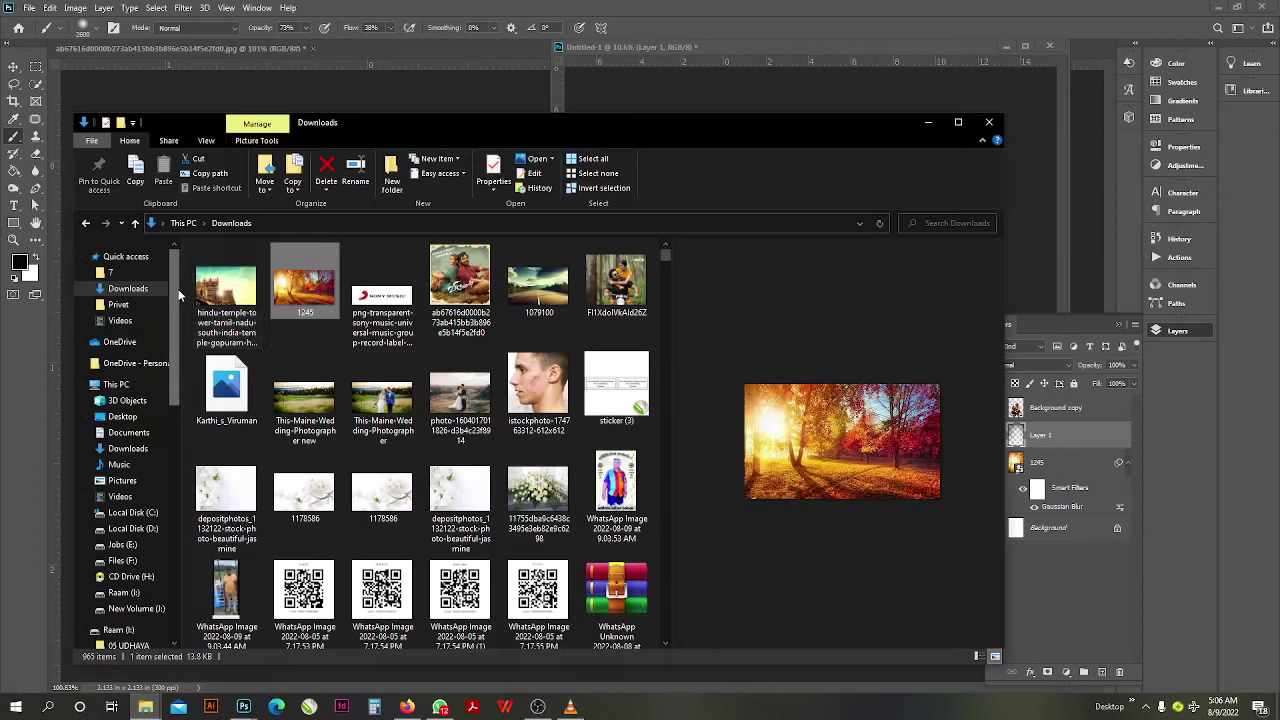
left_click(215, 300)
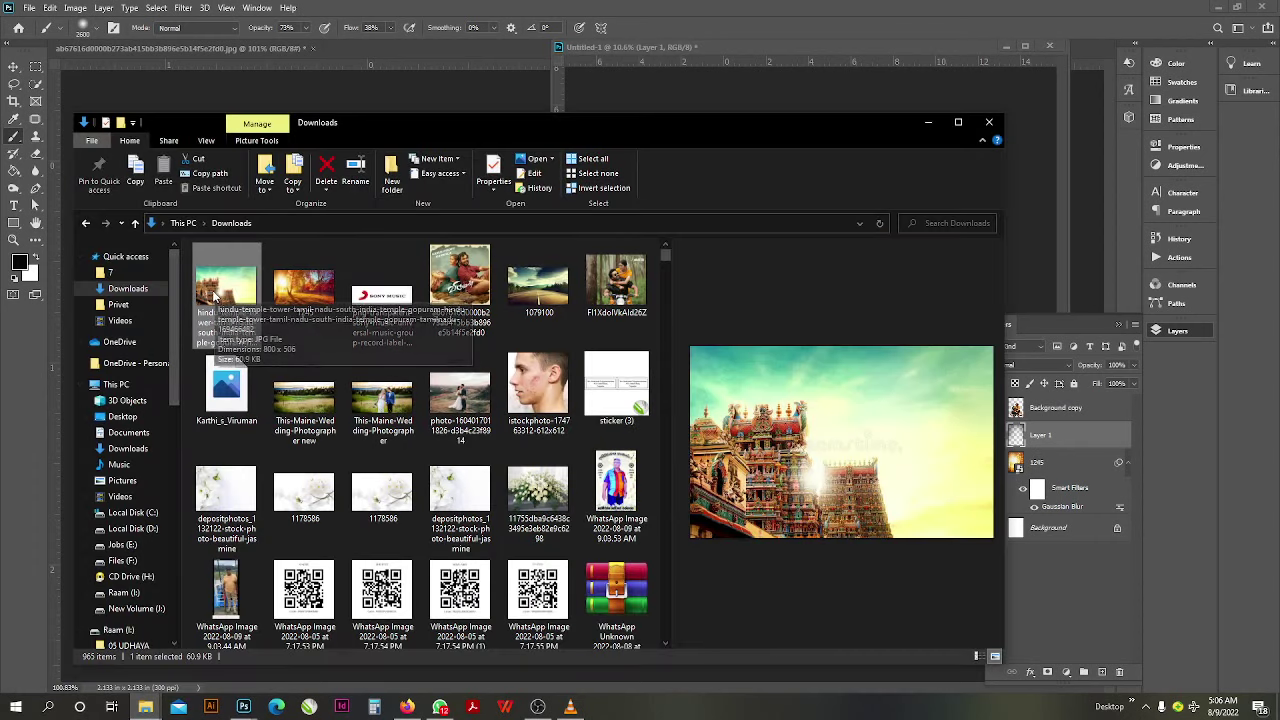
left_click_drag(214, 298, 776, 86)
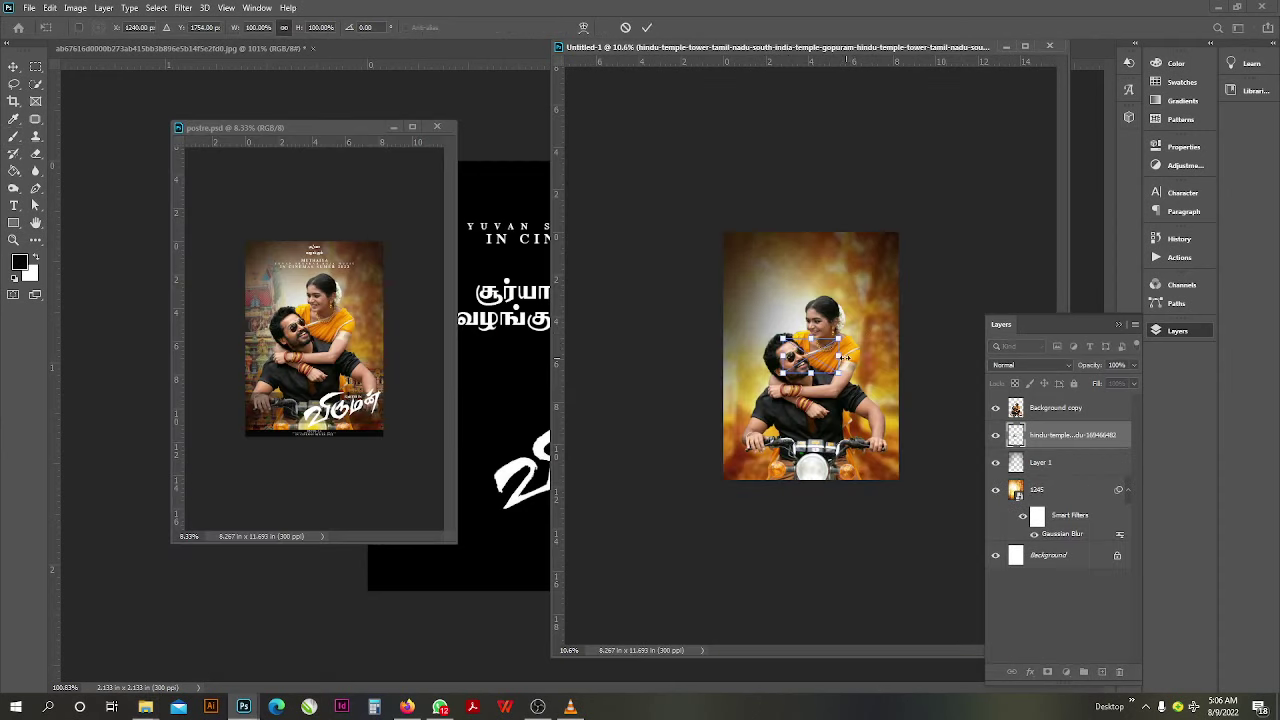
Step: Enlarge the temple image to about 909% and position it so it covers the page with temple towers behind the couple
left_click_drag(845, 357, 789, 256)
left_click_drag(796, 374, 796, 532)
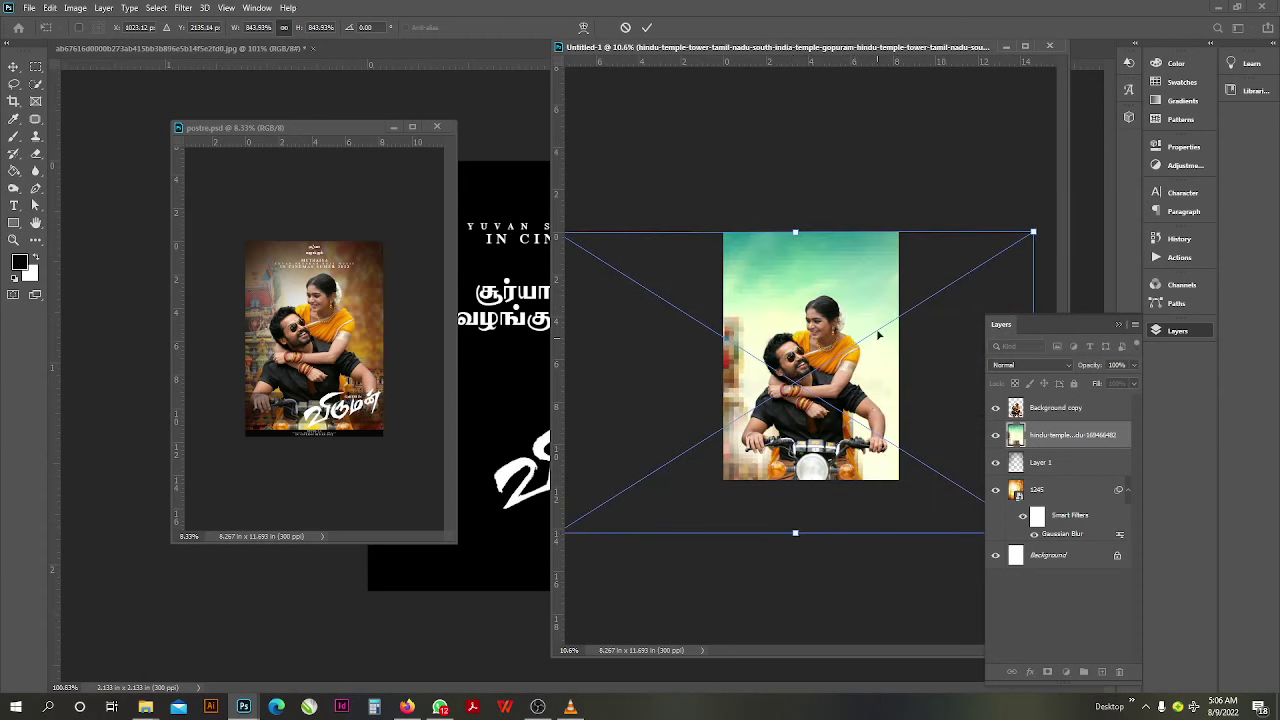
left_click_drag(878, 335, 901, 258)
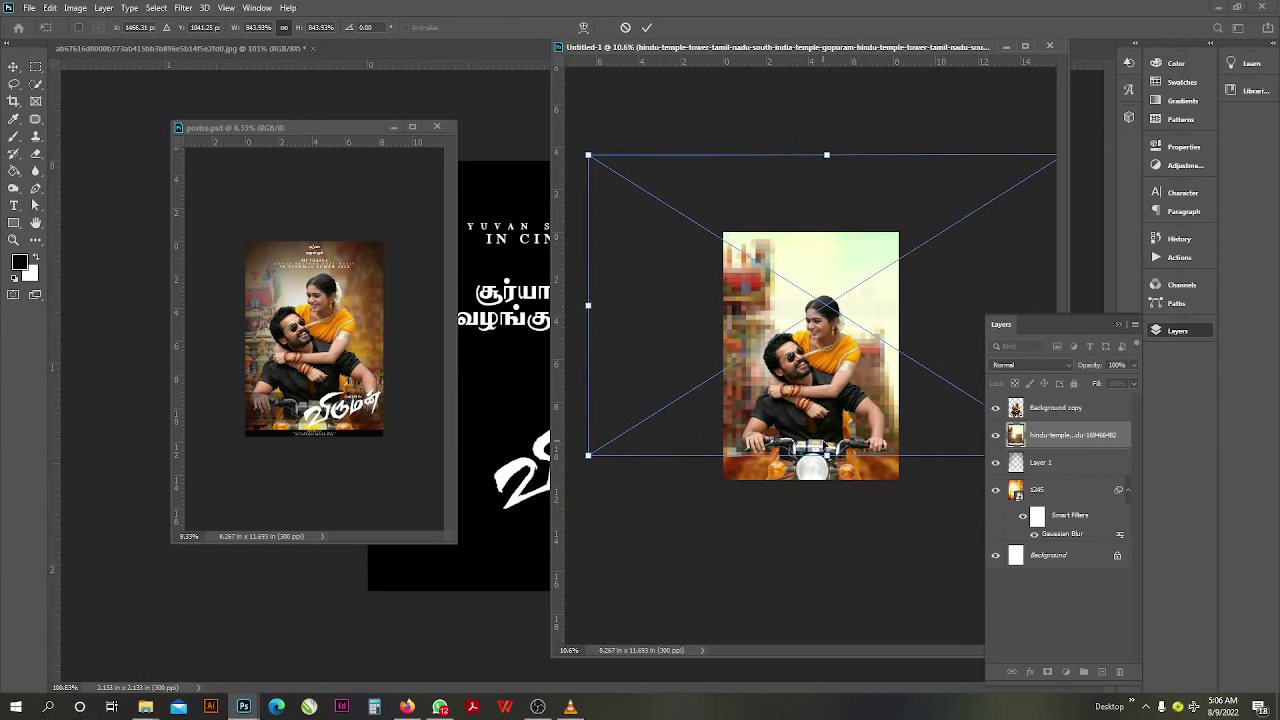
left_click_drag(588, 455, 569, 479)
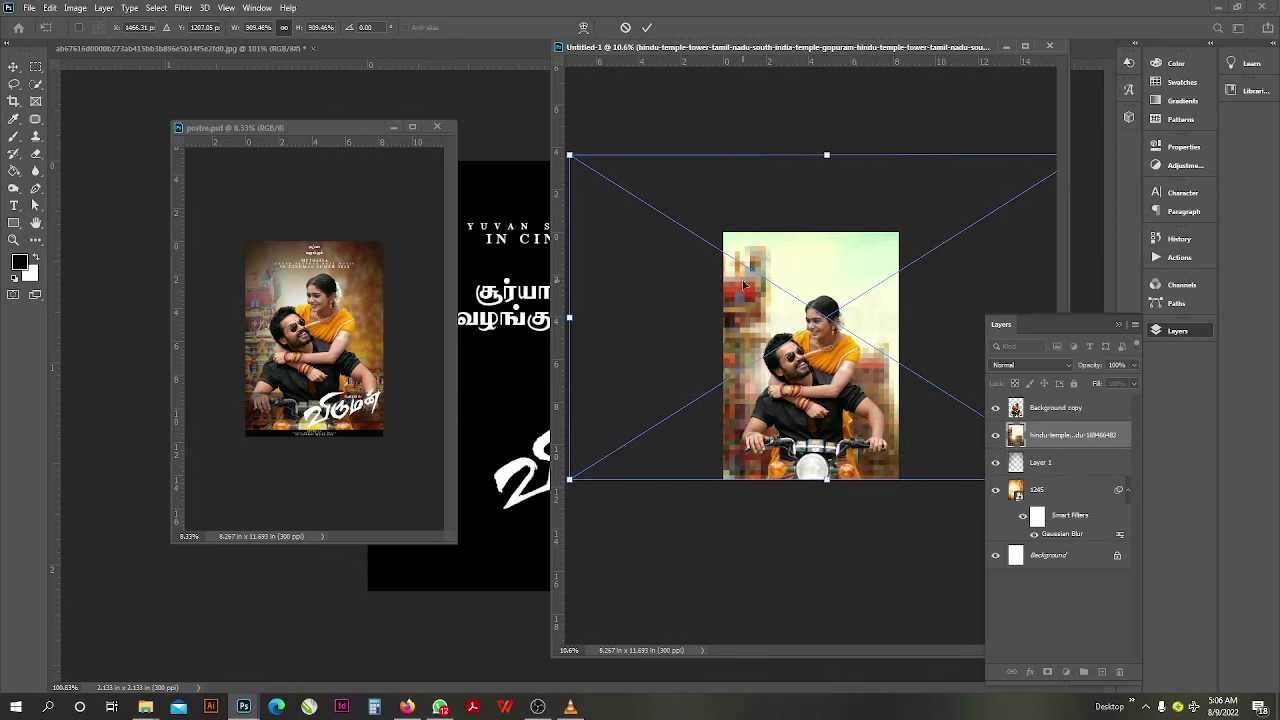
key("b")
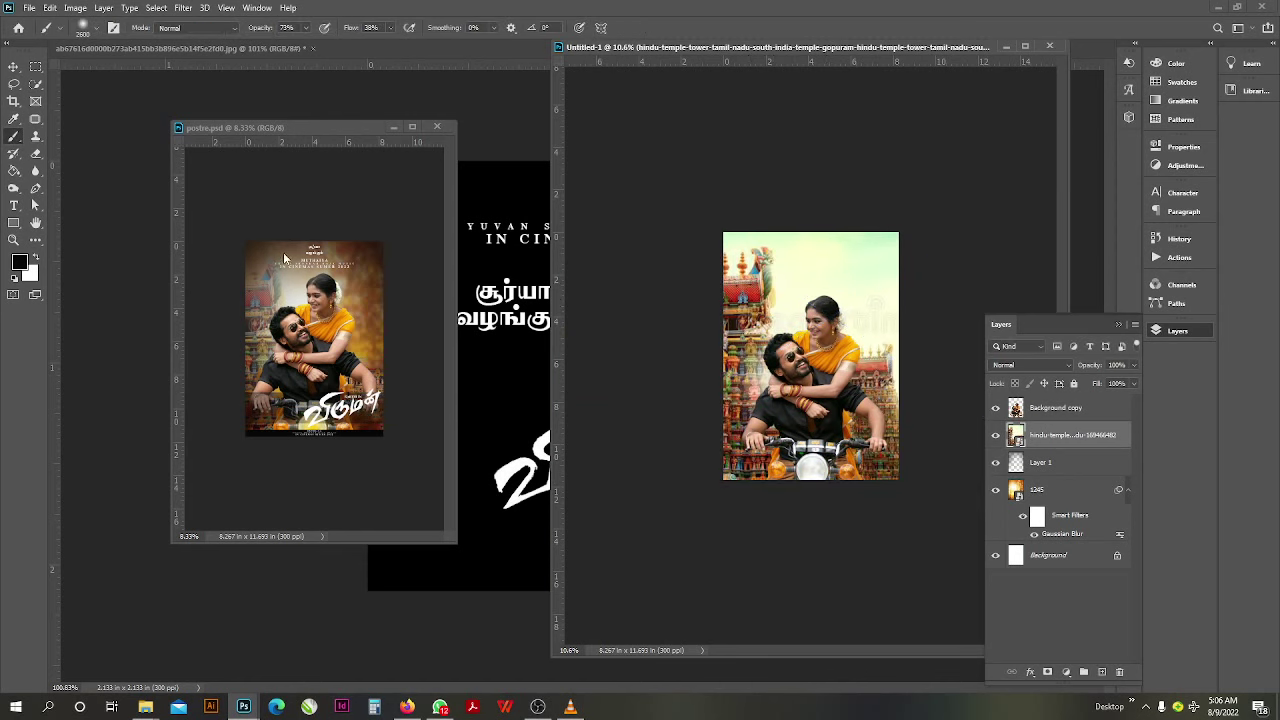
Step: Try the Overlay blend mode on the temple layer while comparing it with the finished poster in postre.psd
left_click(260, 314)
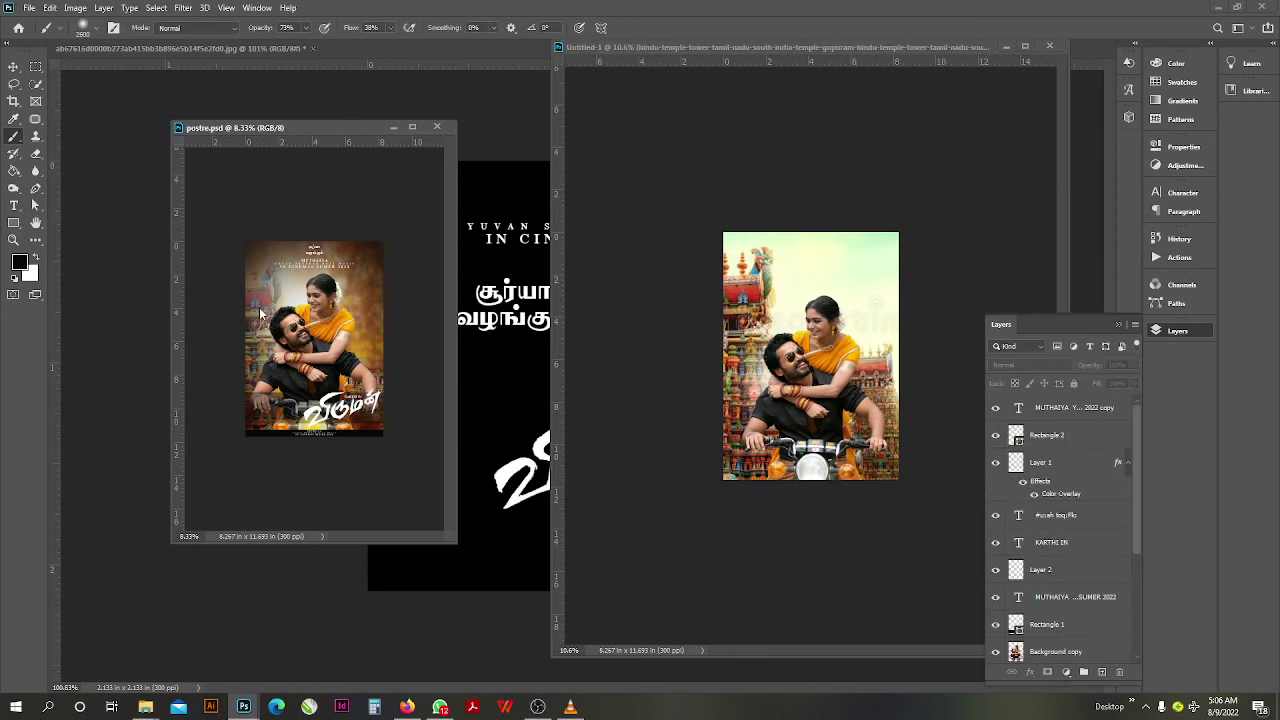
left_click(757, 295)
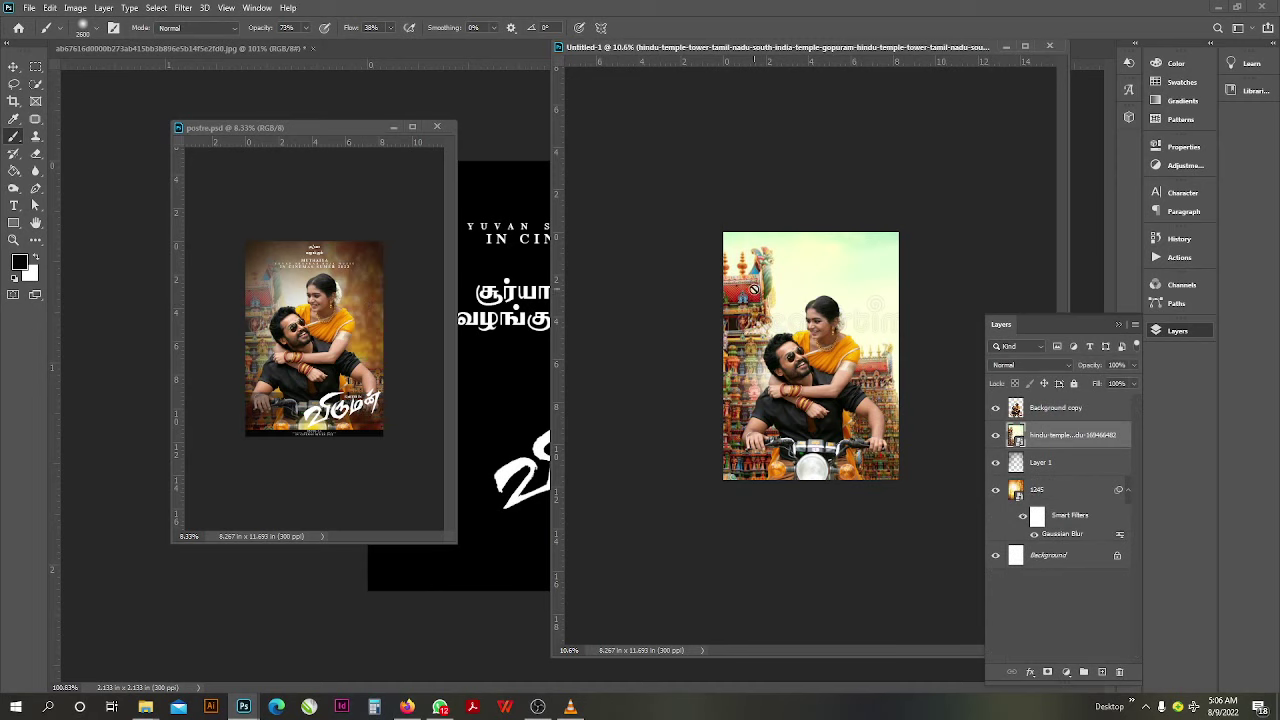
left_click(811, 138)
left_click(625, 263)
scroll(826, 352, "down", 1)
left_click(1050, 366)
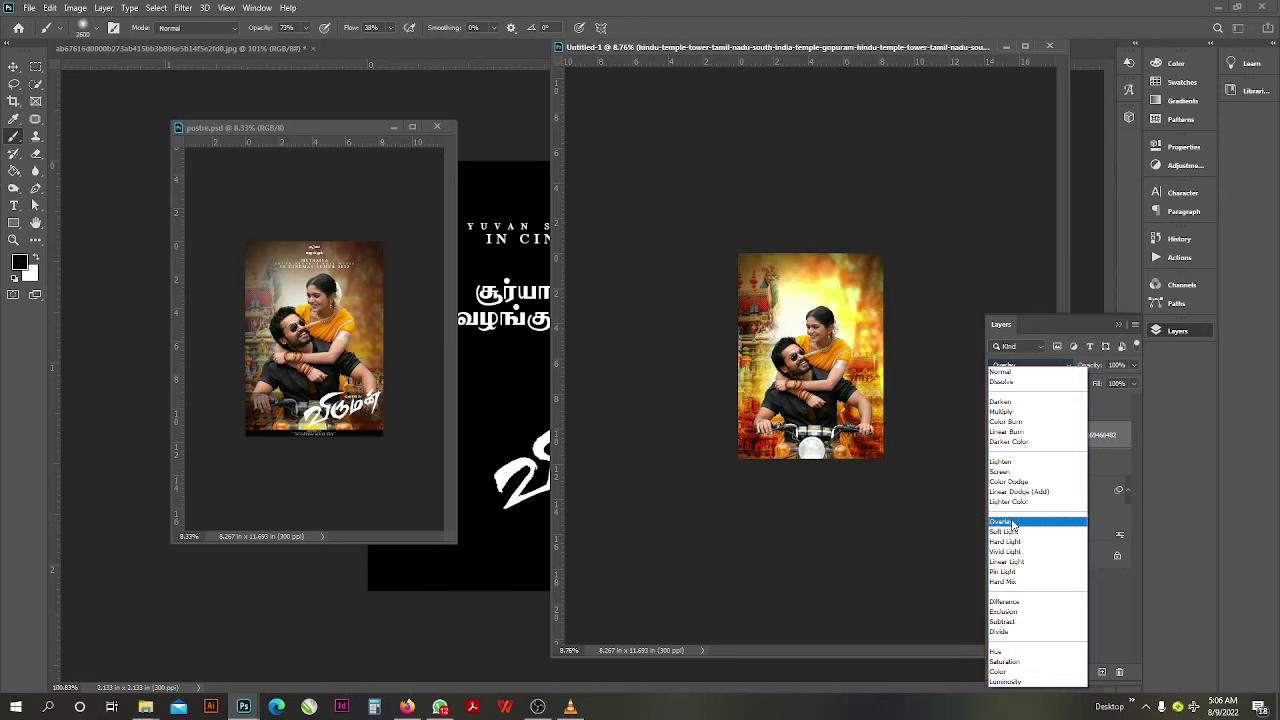
left_click(251, 302)
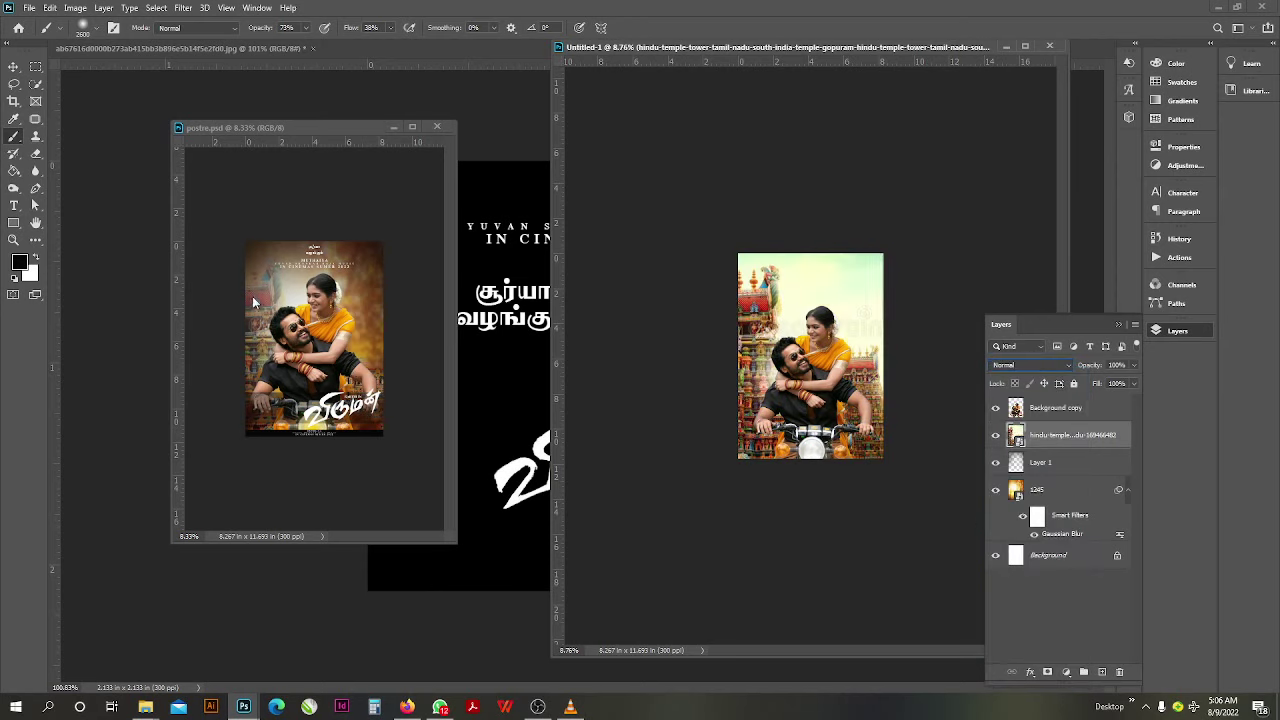
Step: Examine the temple background of the finished postre.psd poster in a maximized window and restore the window layout
left_click(409, 129)
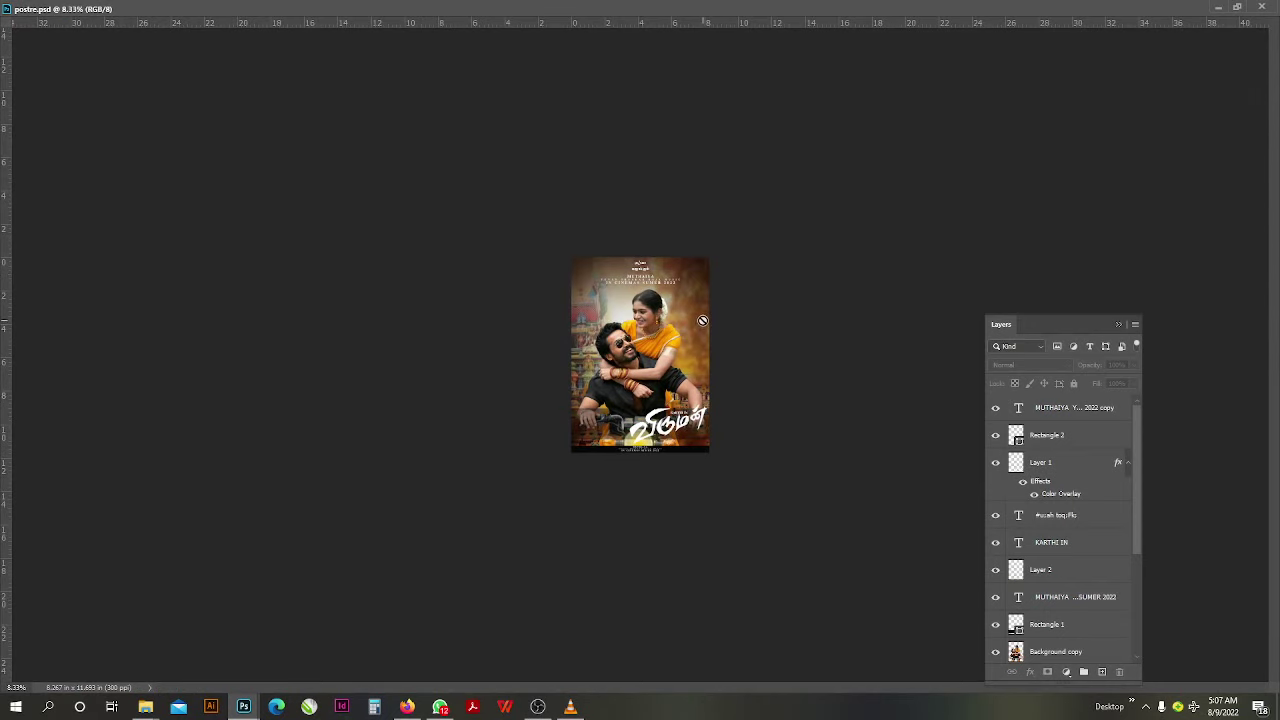
left_click(1237, 7)
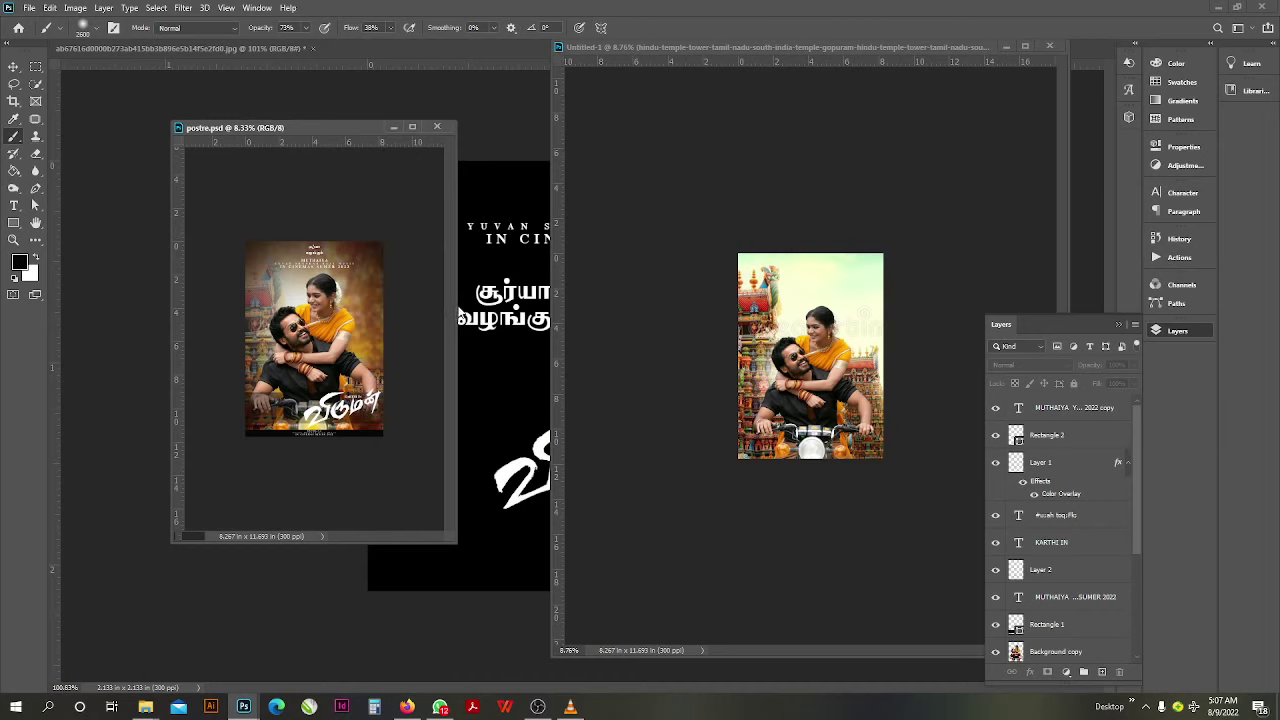
Step: Check the blend mode used on the Hindu temple layer in the finished postre.psd poster
left_click_drag(456, 301, 651, 298)
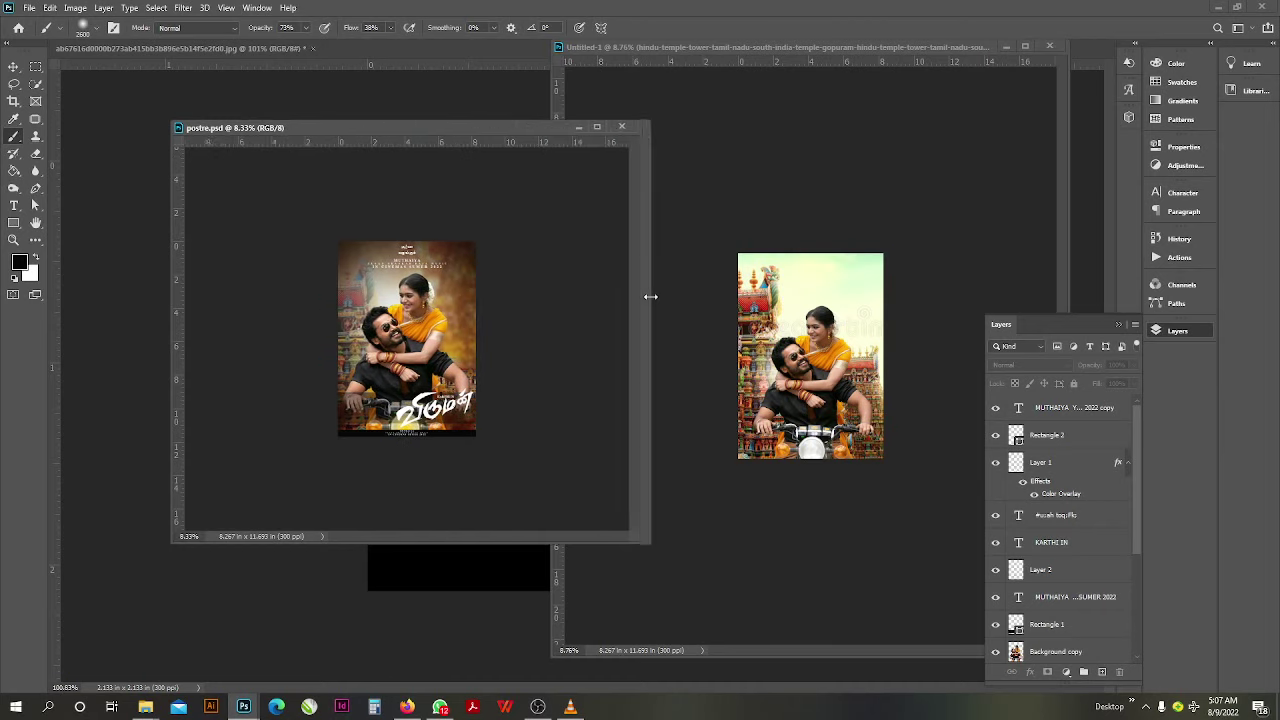
left_click(14, 67)
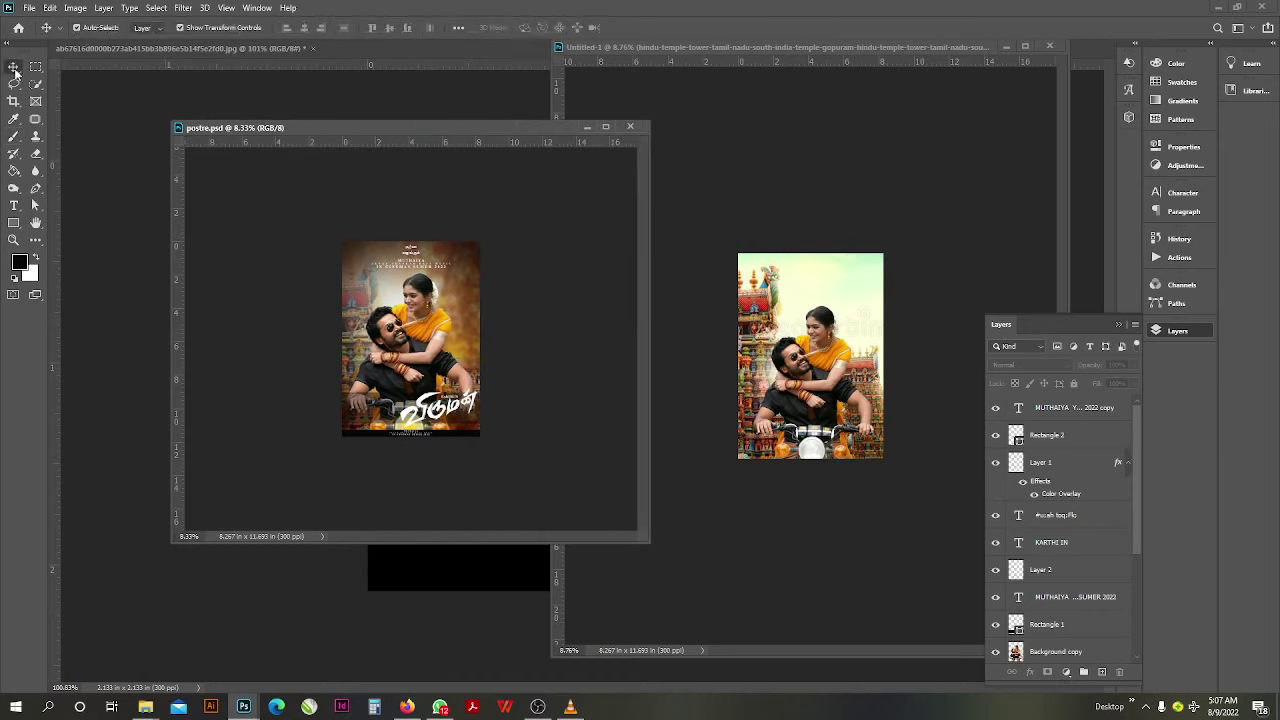
left_click(368, 303)
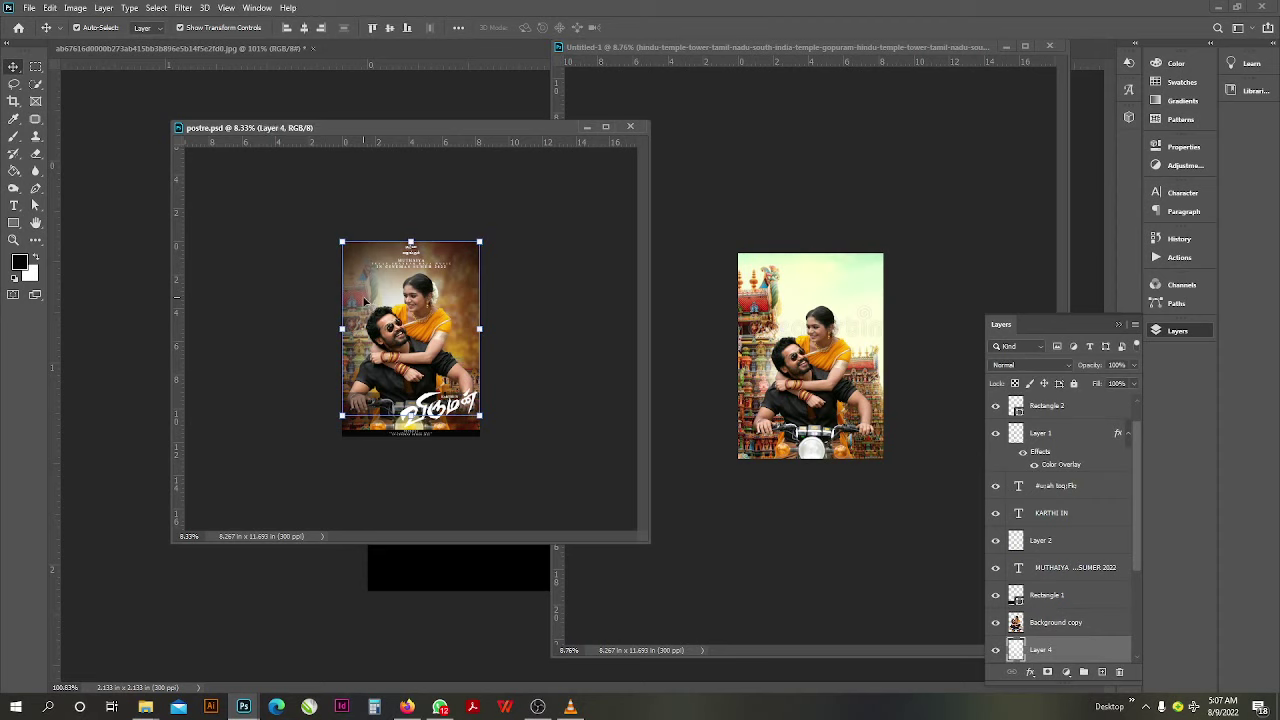
scroll(1070, 570, "down", 3)
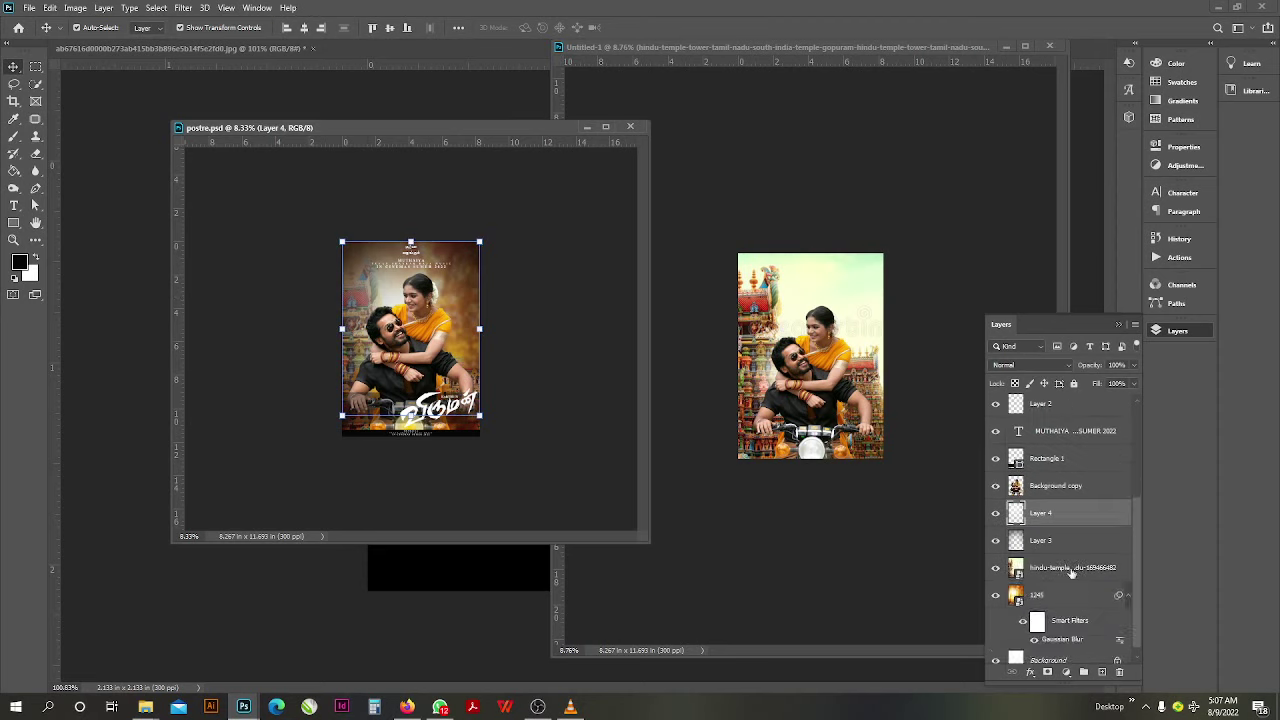
left_click(1071, 569)
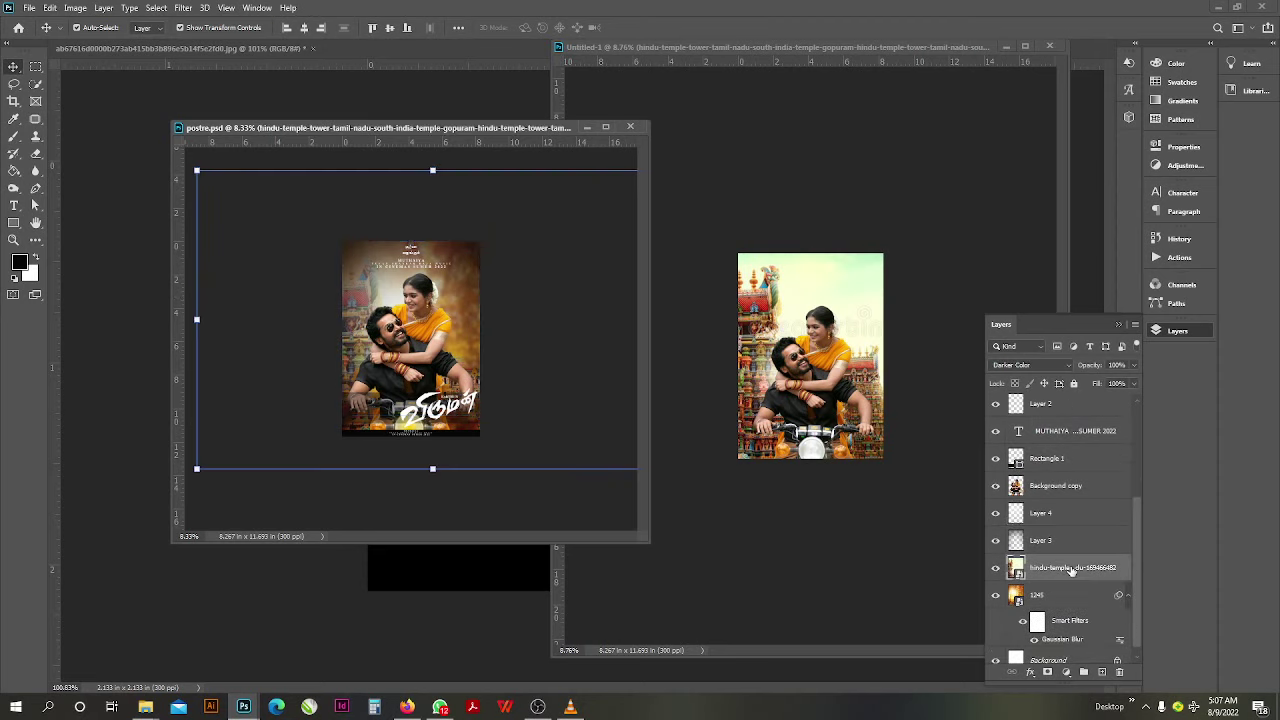
Step: Set the temple layer in Untitled-1 to the Darker Color blend mode
left_click(760, 305)
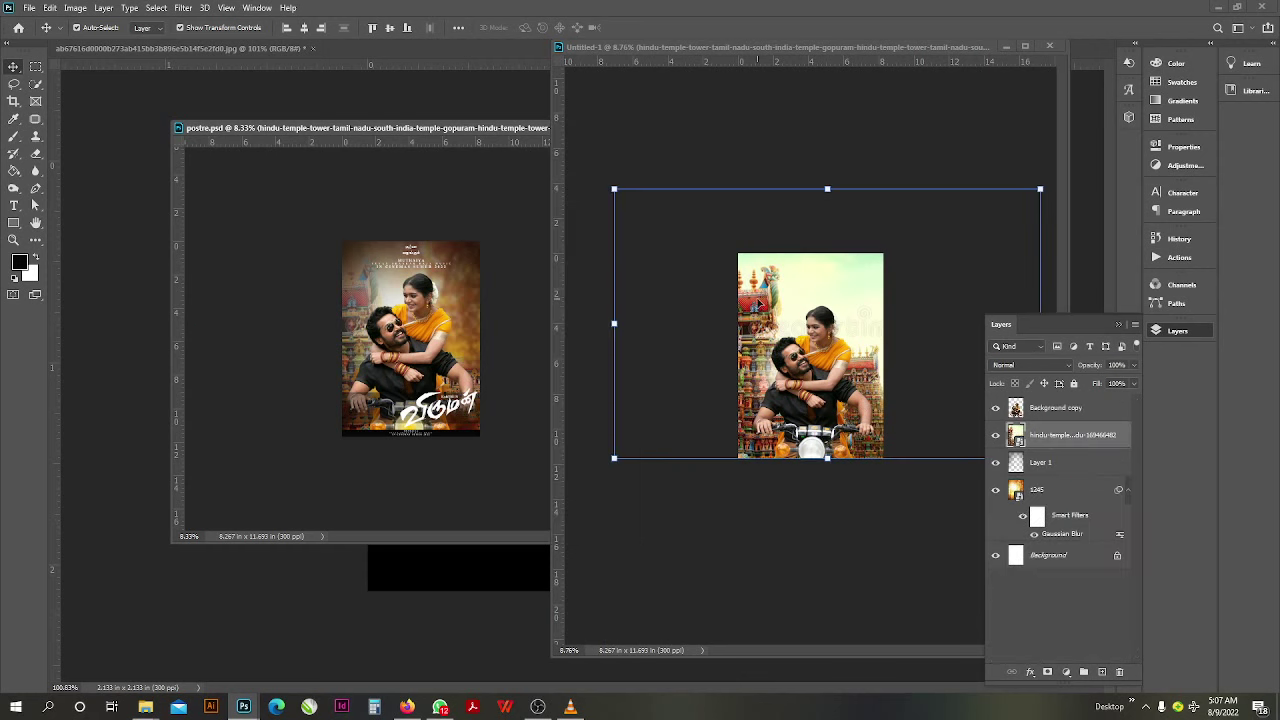
left_click(1048, 368)
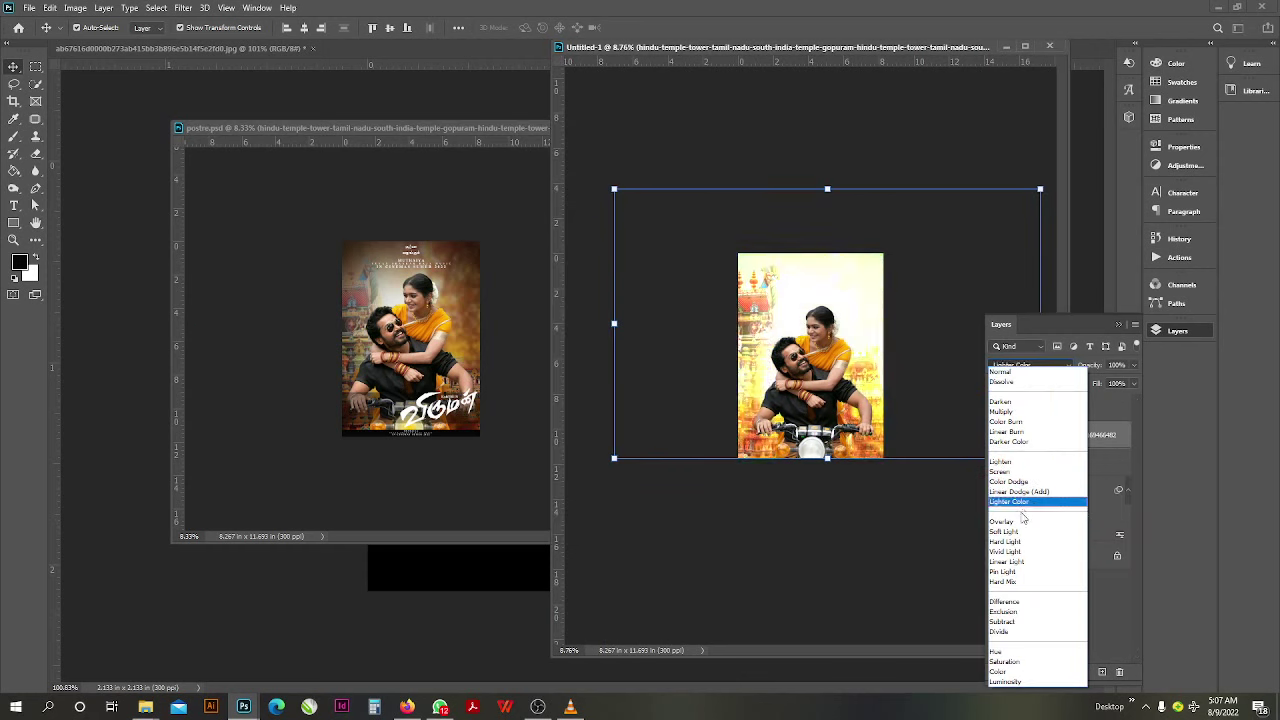
left_click(1017, 442)
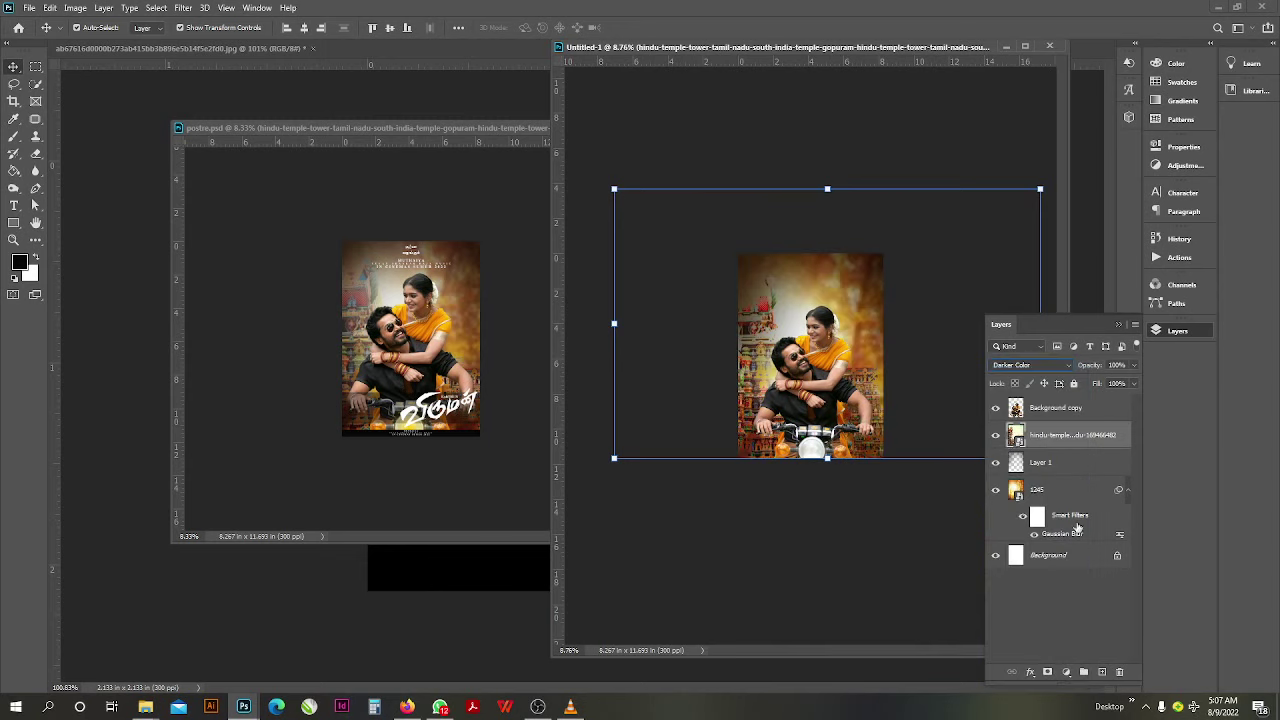
Step: Add a new layer above the temple image and brush a soft white glow behind the couple's heads
left_click(1102, 672)
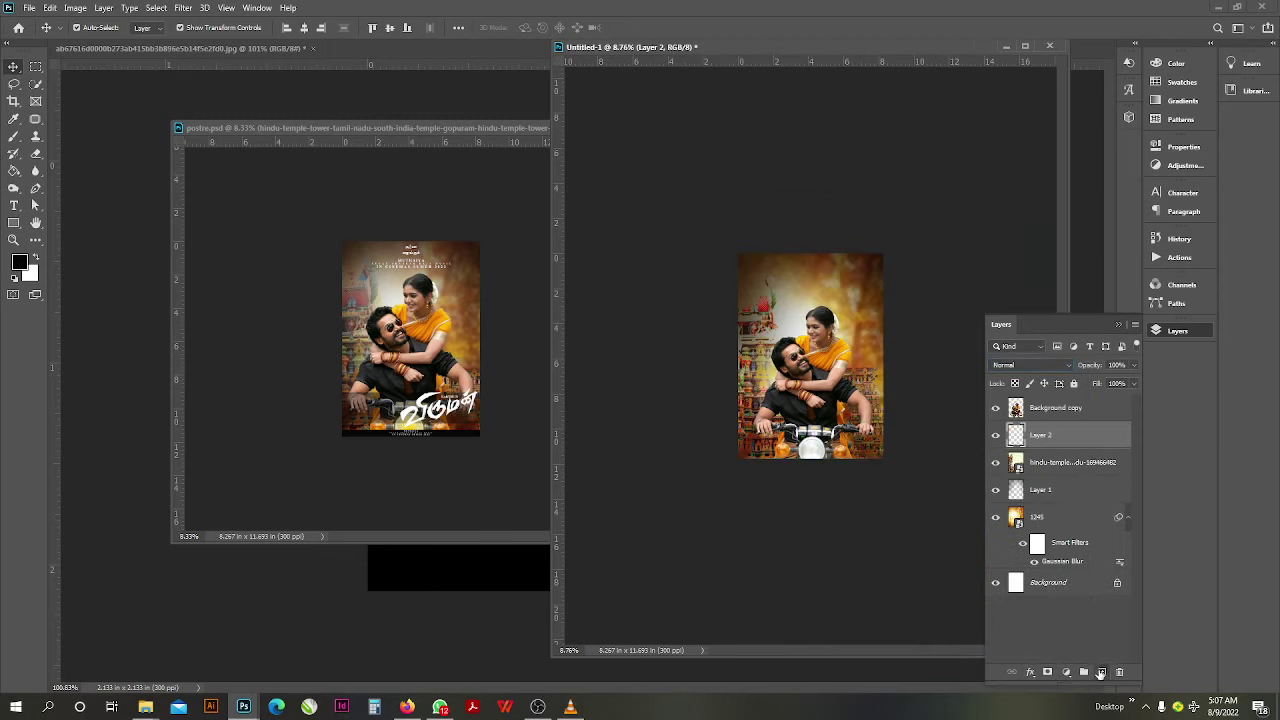
left_click(12, 138)
left_click(36, 257)
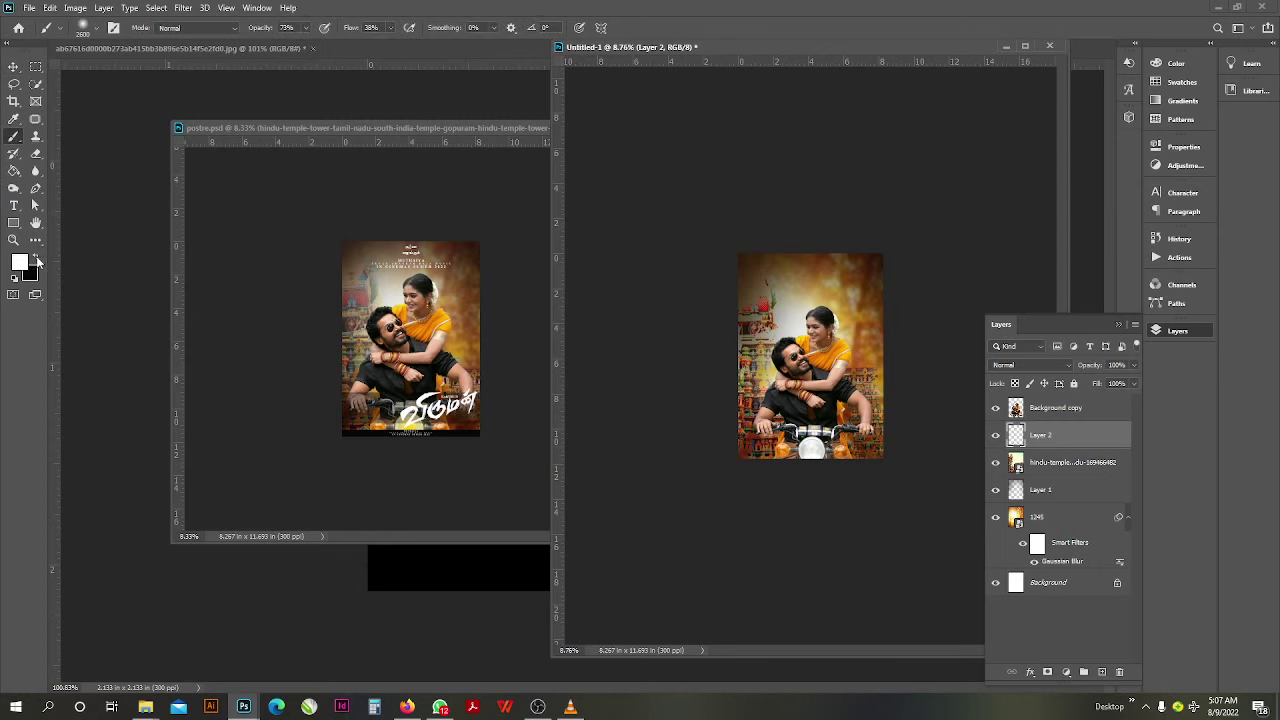
left_click(811, 318)
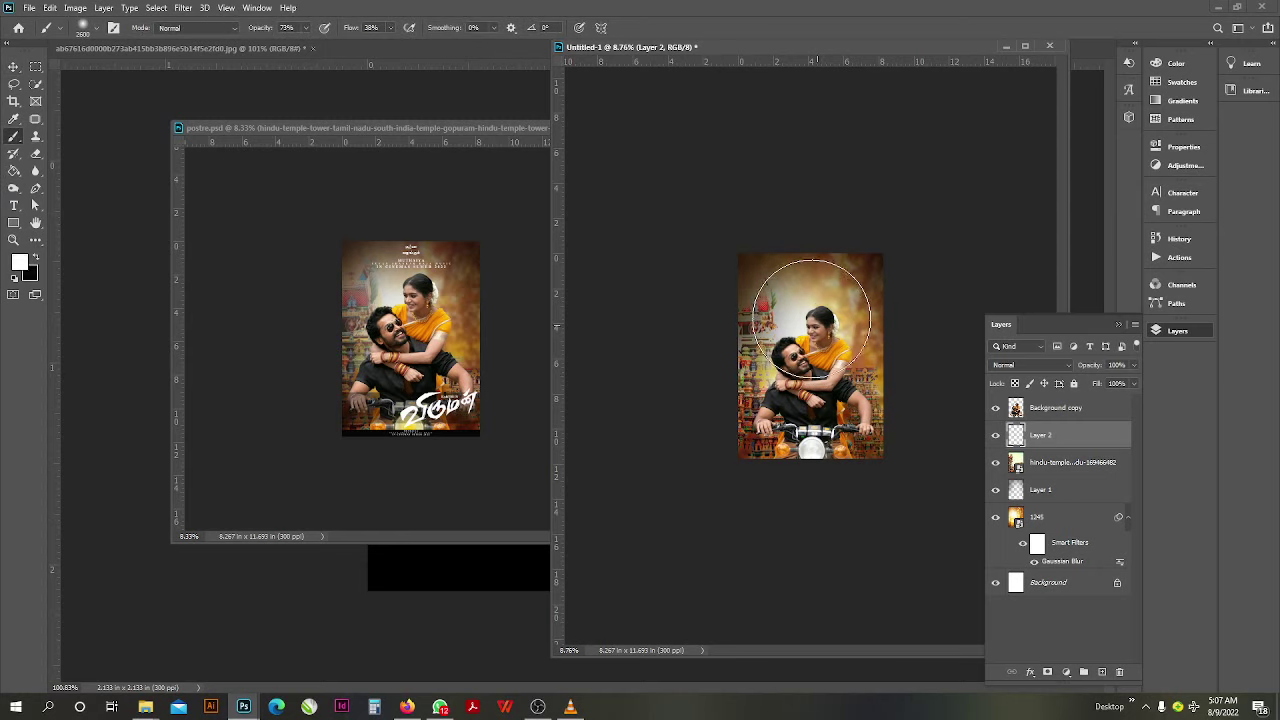
left_click(803, 296)
left_click(808, 317)
left_click_drag(807, 315, 805, 313)
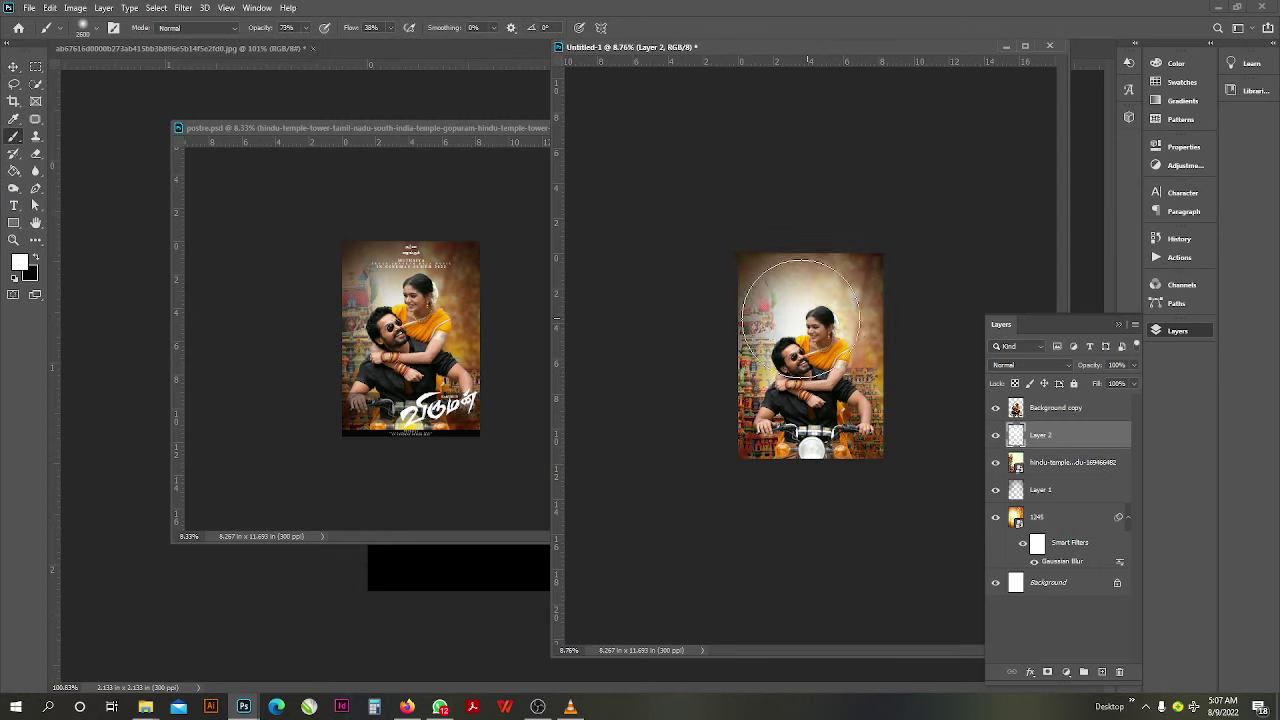
Step: Compare the glowing composite in Untitled-1 with the finished poster in postre.psd at a larger size
key("v")
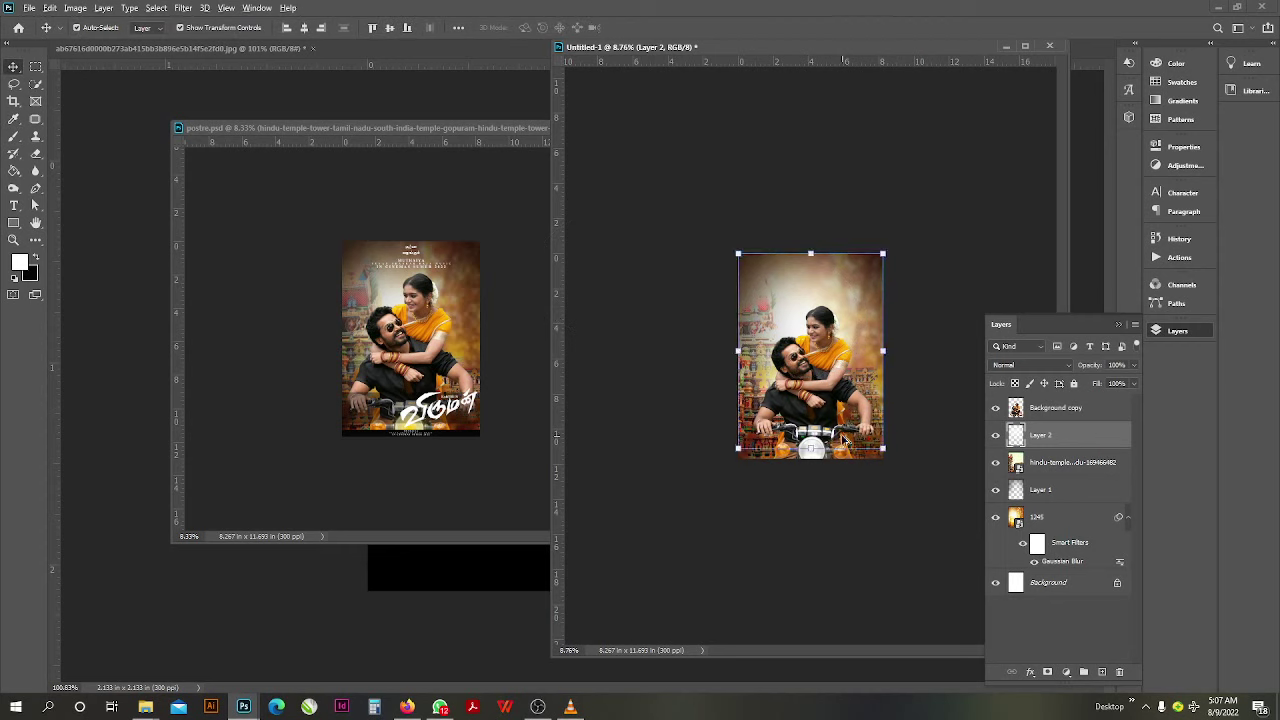
scroll(842, 440, "up", 4)
scroll(842, 440, "down", 5)
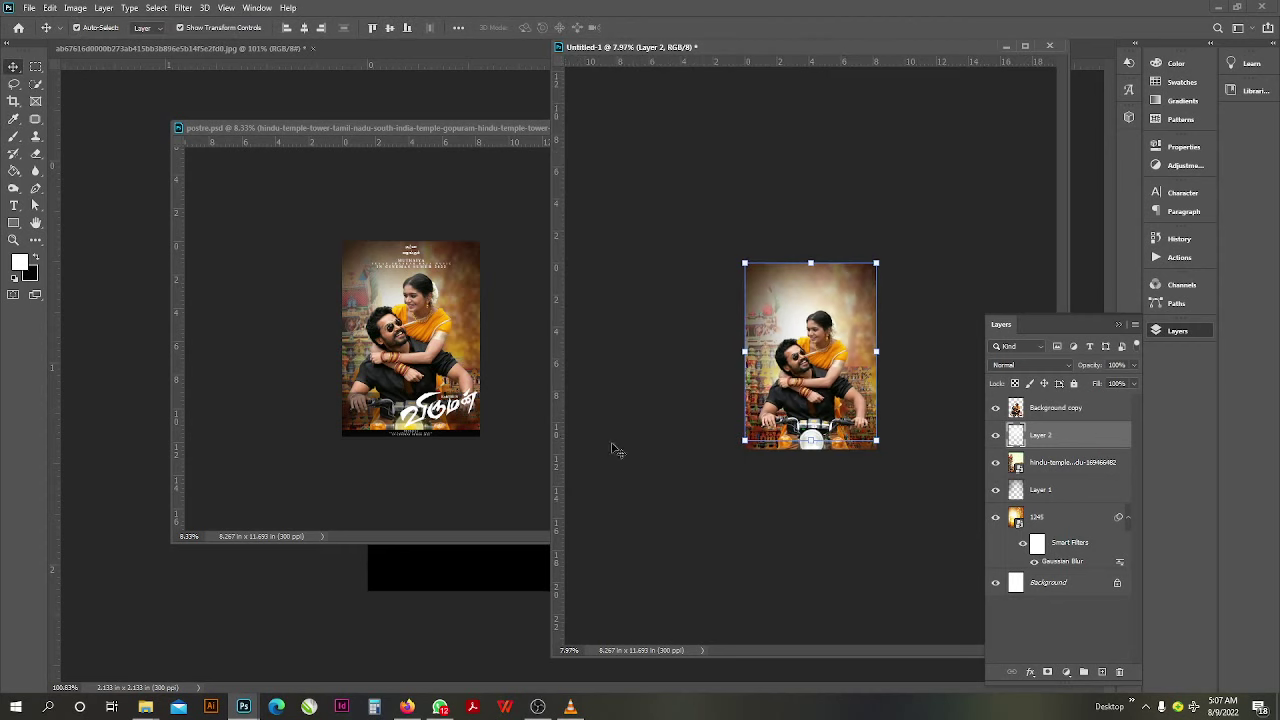
left_click(366, 410)
scroll(886, 444, "up", 7)
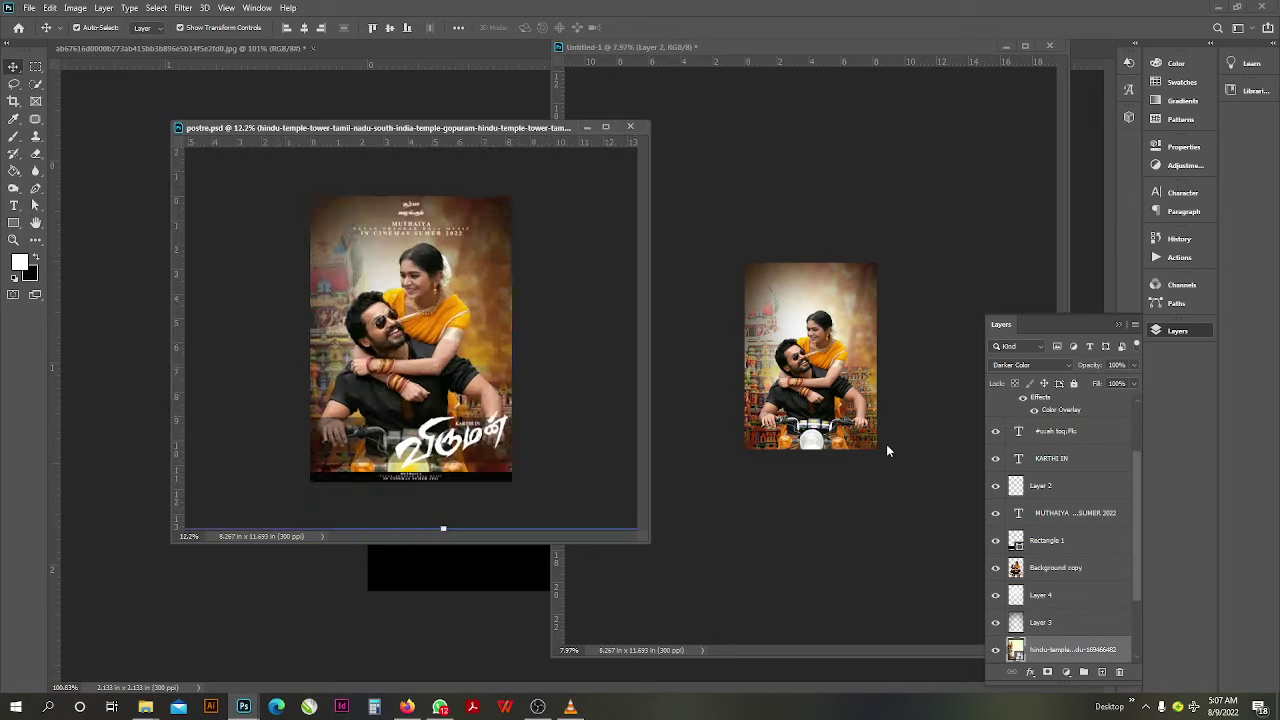
left_click(843, 382)
left_click(843, 385)
key("ctrl+0")
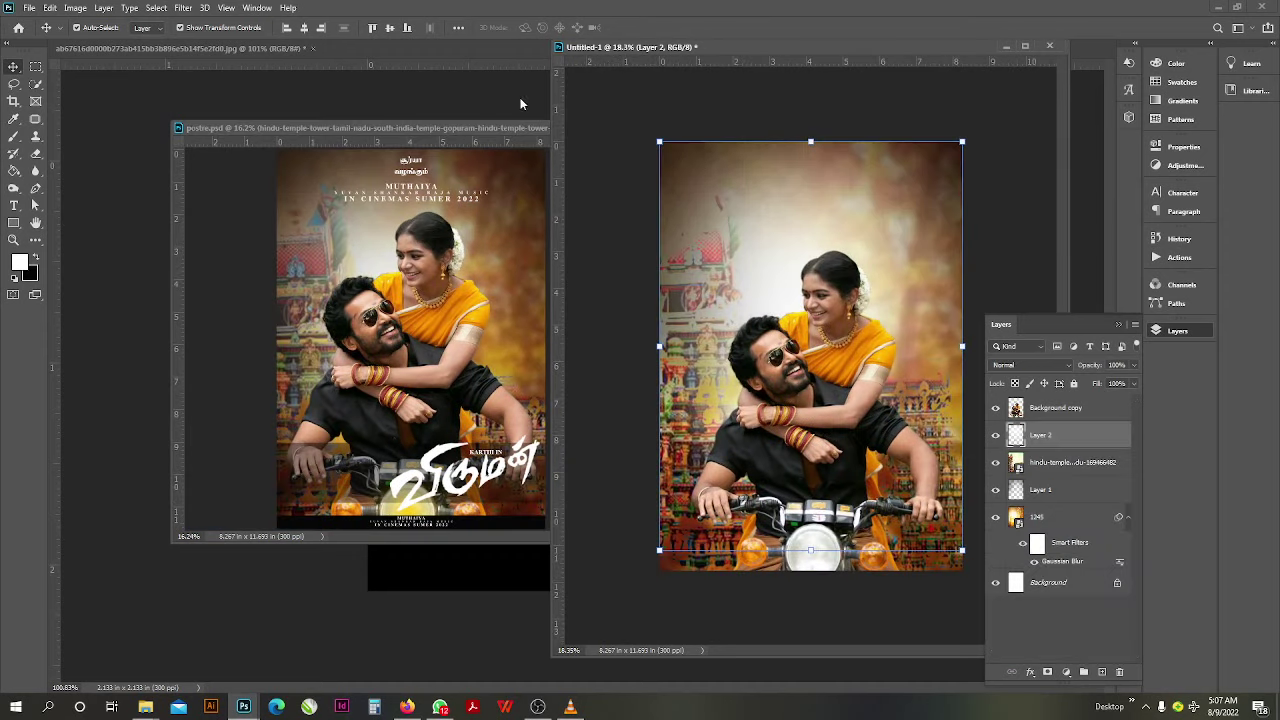
Step: Copy the MUTHAIYA credits text and the Tamil presenter line from the black title document into Untitled-1, then close the title document
left_click(434, 175)
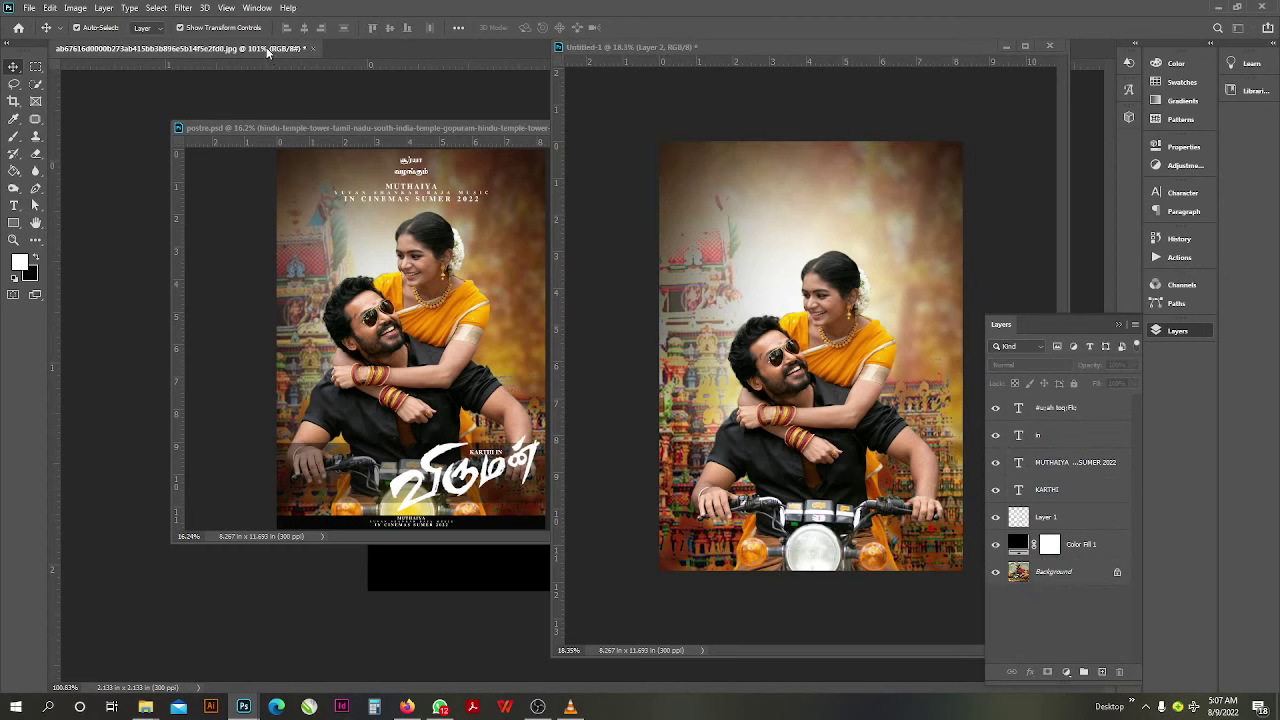
left_click_drag(268, 52, 285, 125)
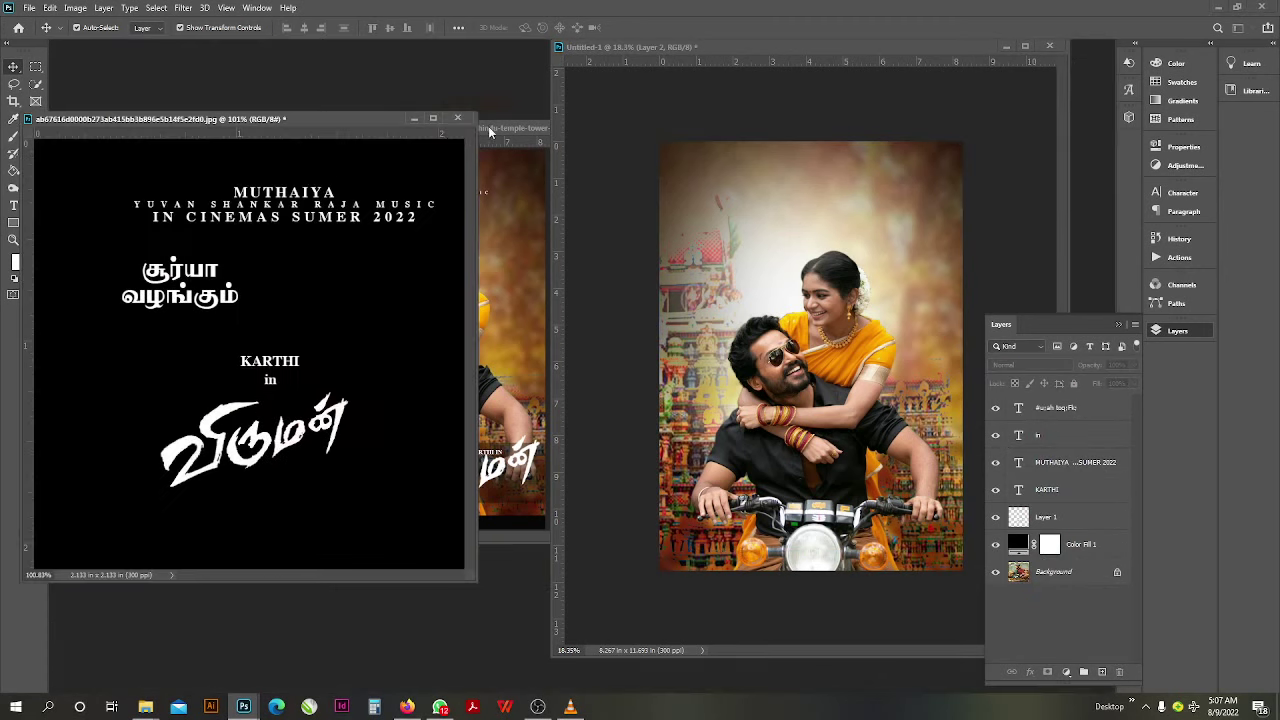
left_click(291, 202)
left_click_drag(270, 196, 792, 190)
left_click(176, 273)
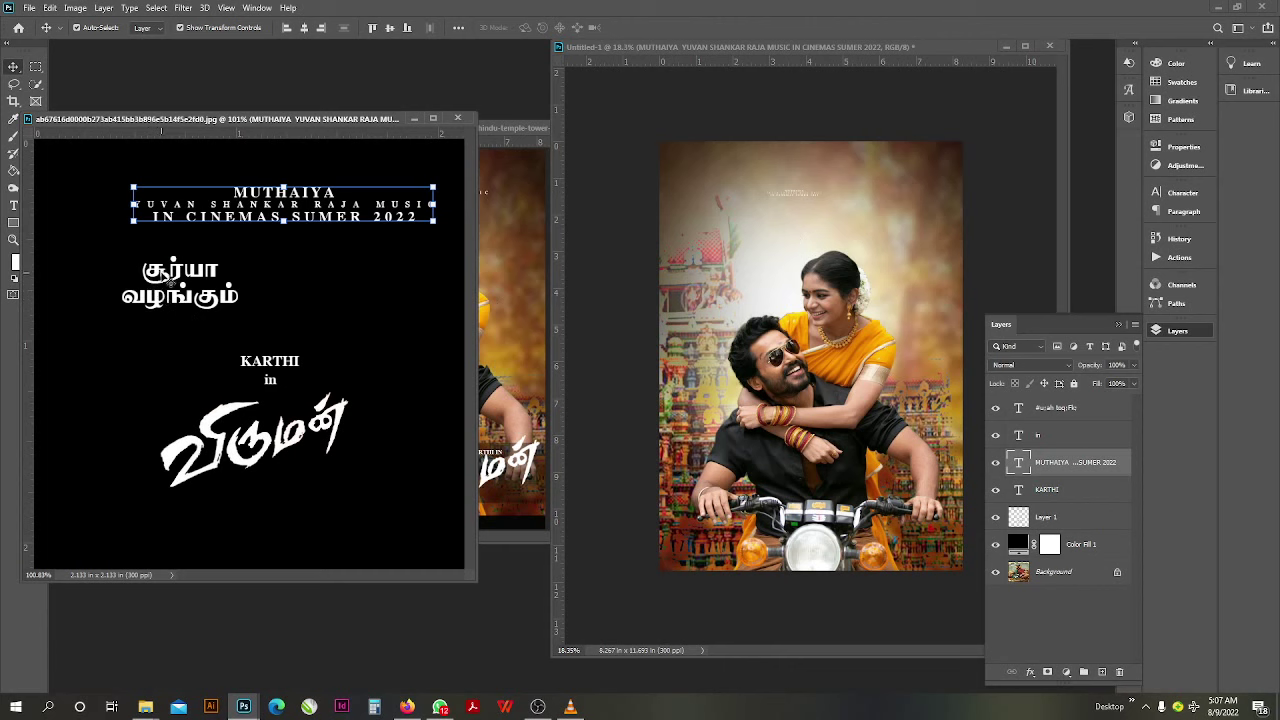
left_click(166, 278)
left_click_drag(170, 280, 822, 222)
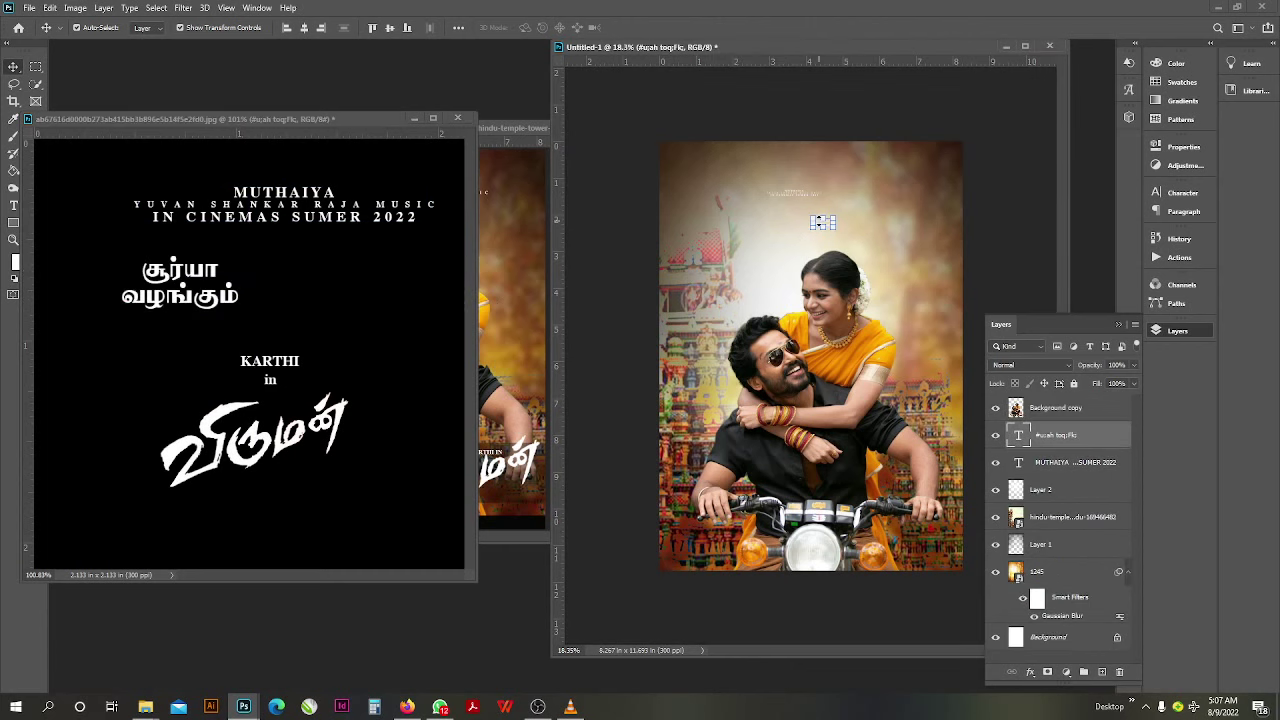
left_click(457, 118)
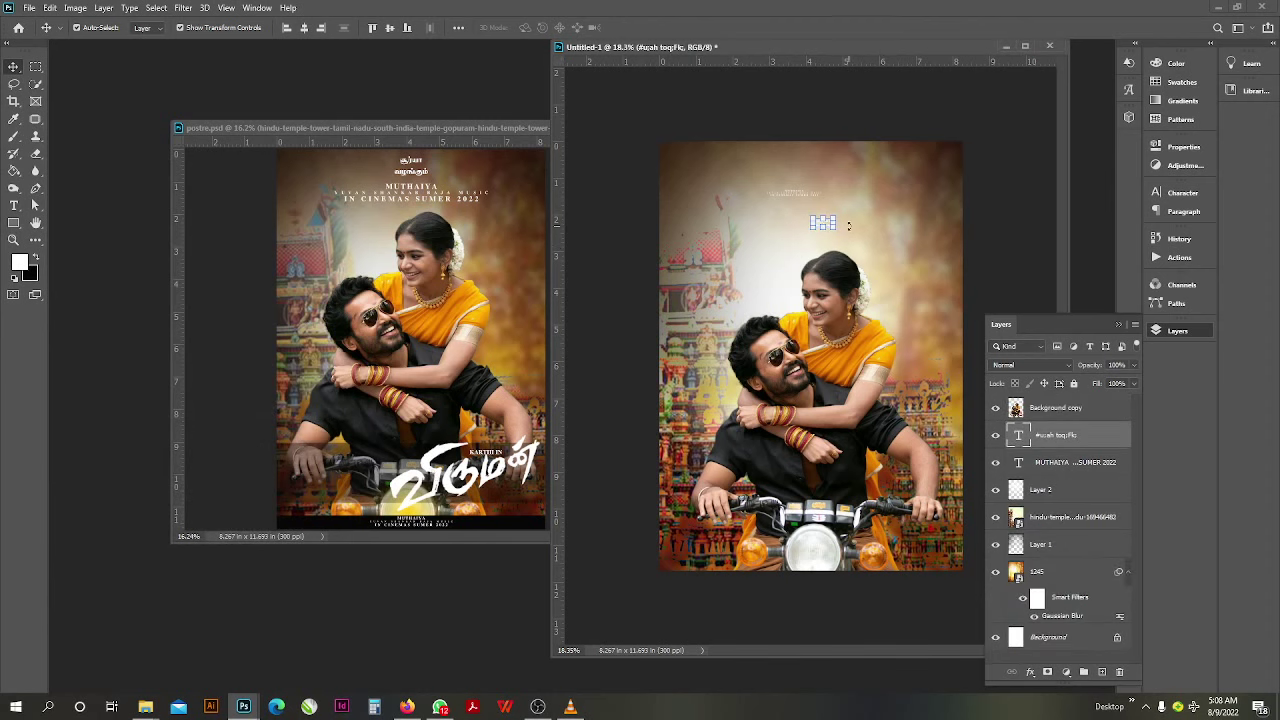
Step: Enlarge the Tamil presenter line to about 199% and centre it near the poster's upper edge
scroll(832, 222, "up", 3)
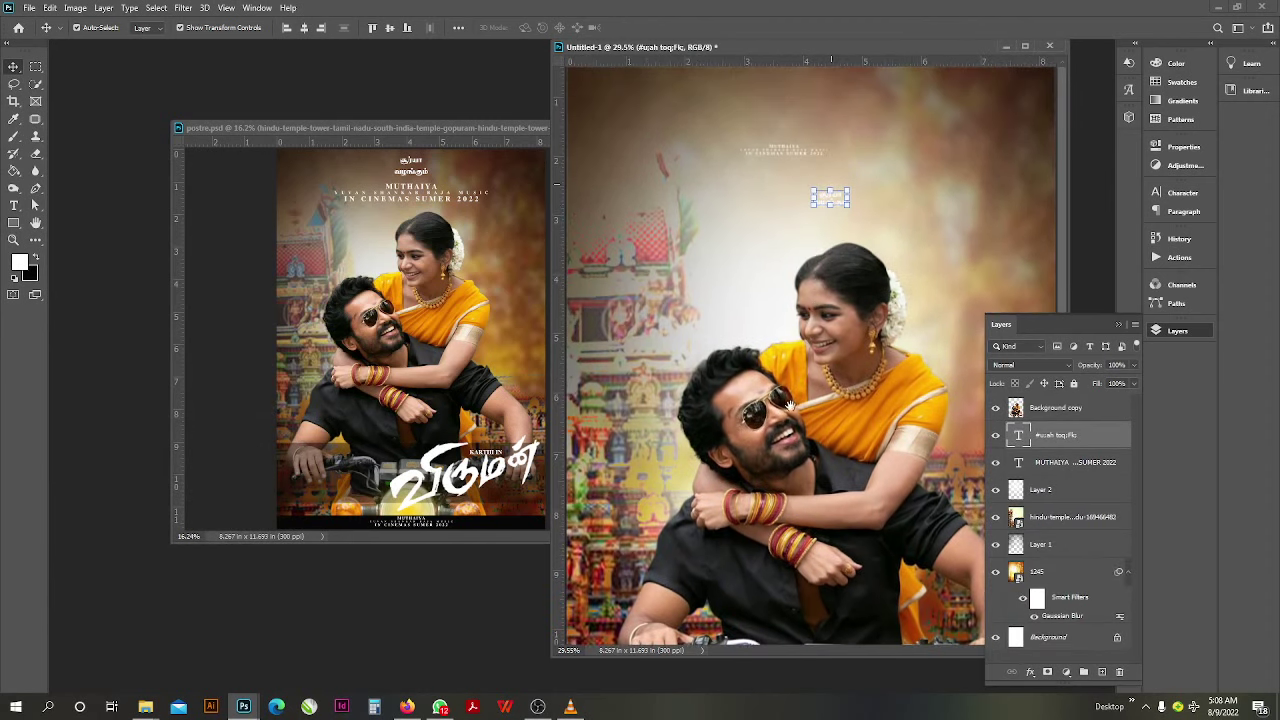
scroll(839, 200, "down", 2)
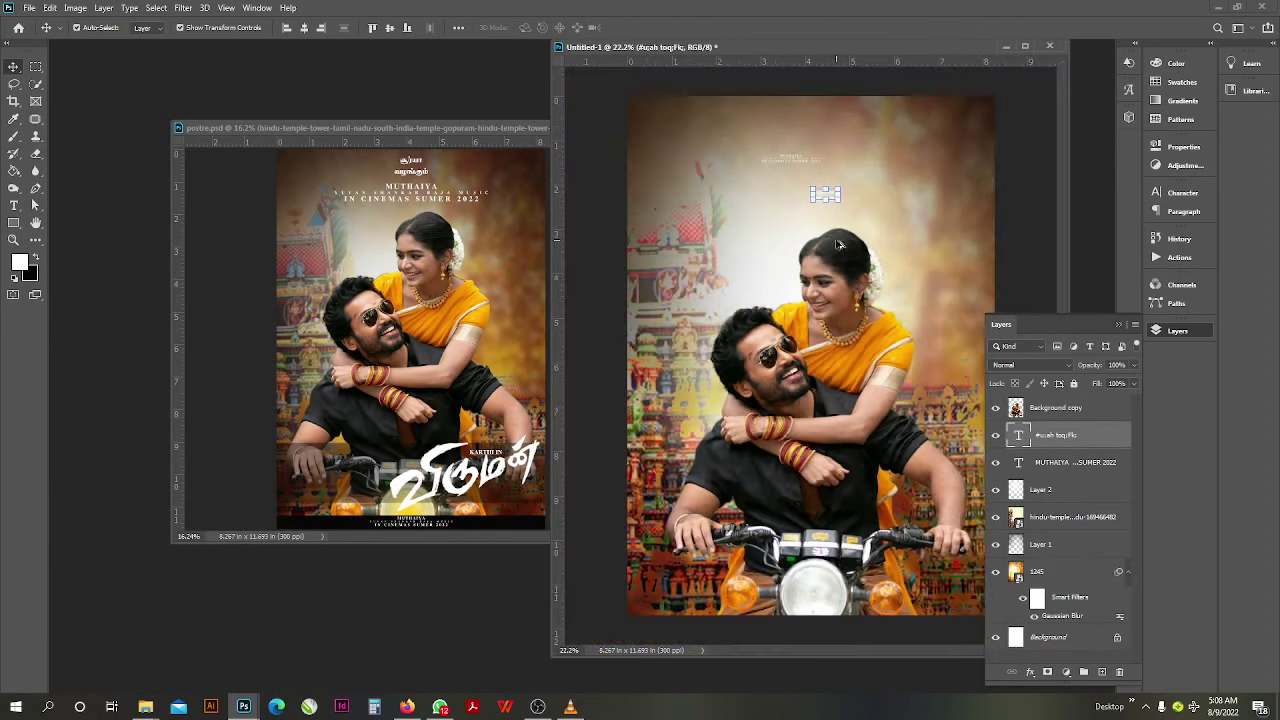
left_click_drag(829, 190, 810, 121)
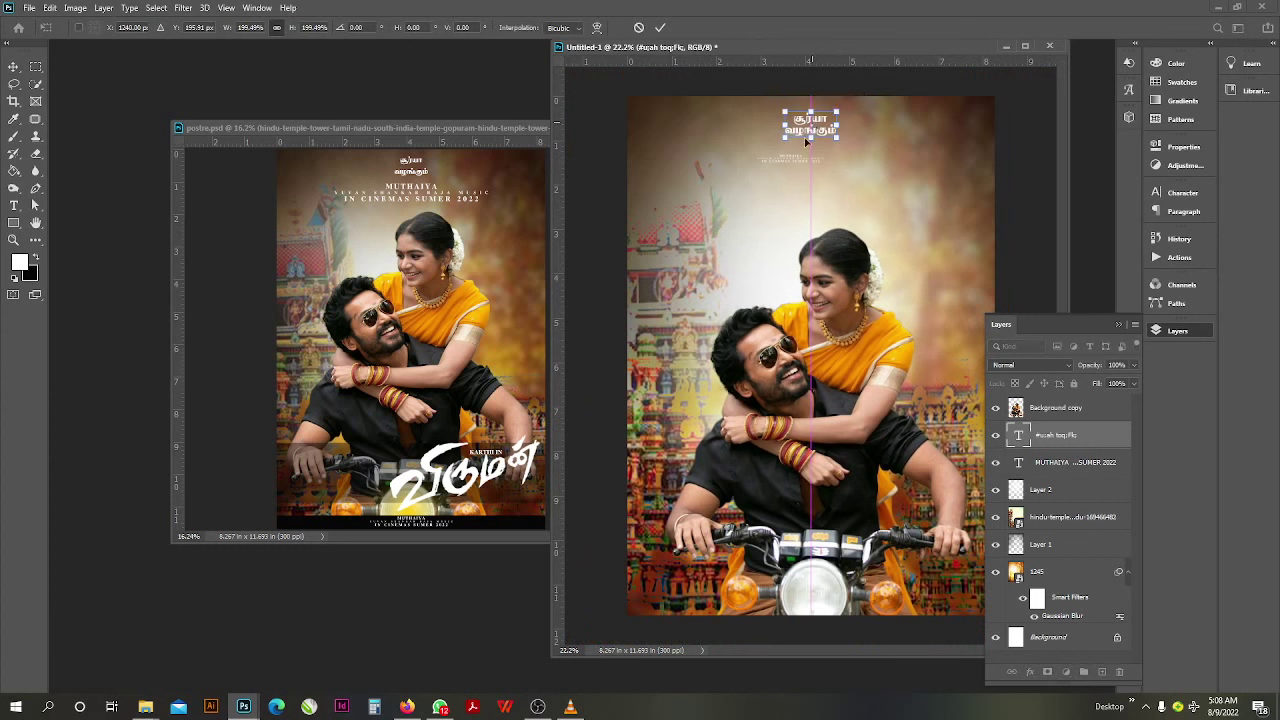
key("Return")
Step: Enlarge the MUTHAIYA credits text to about 283% and place it centred below the Tamil presenter line
left_click(791, 162)
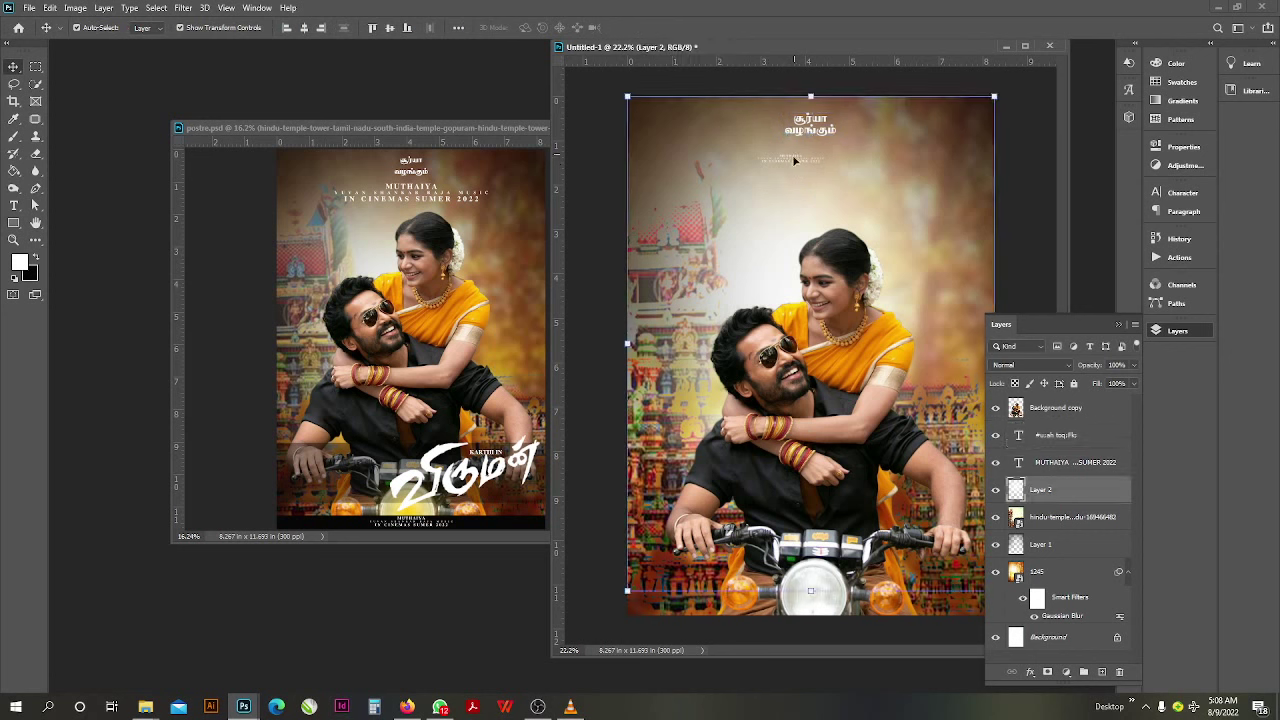
left_click(790, 158)
left_click_drag(792, 162, 826, 154)
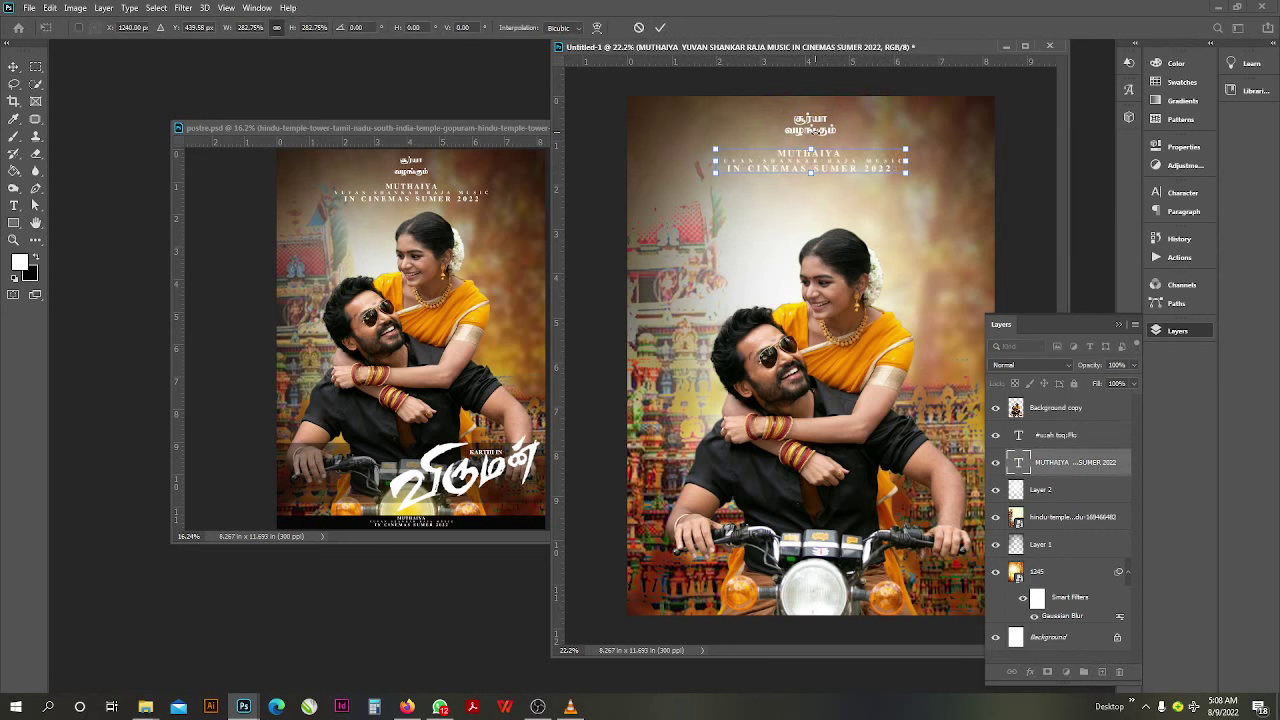
key("Return")
Step: Align the horizontal centres of the Tamil presenter line and the credits text
left_click(817, 130, "shift")
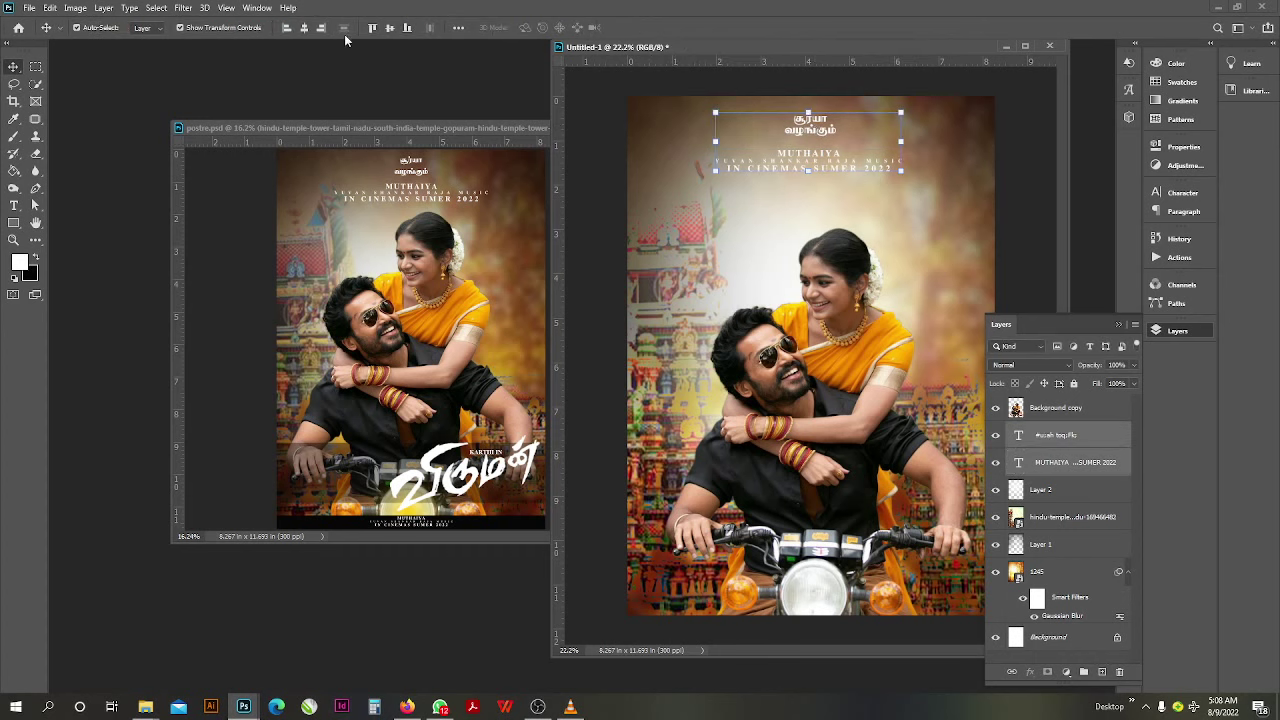
left_click(305, 27)
scroll(842, 256, "down", 2)
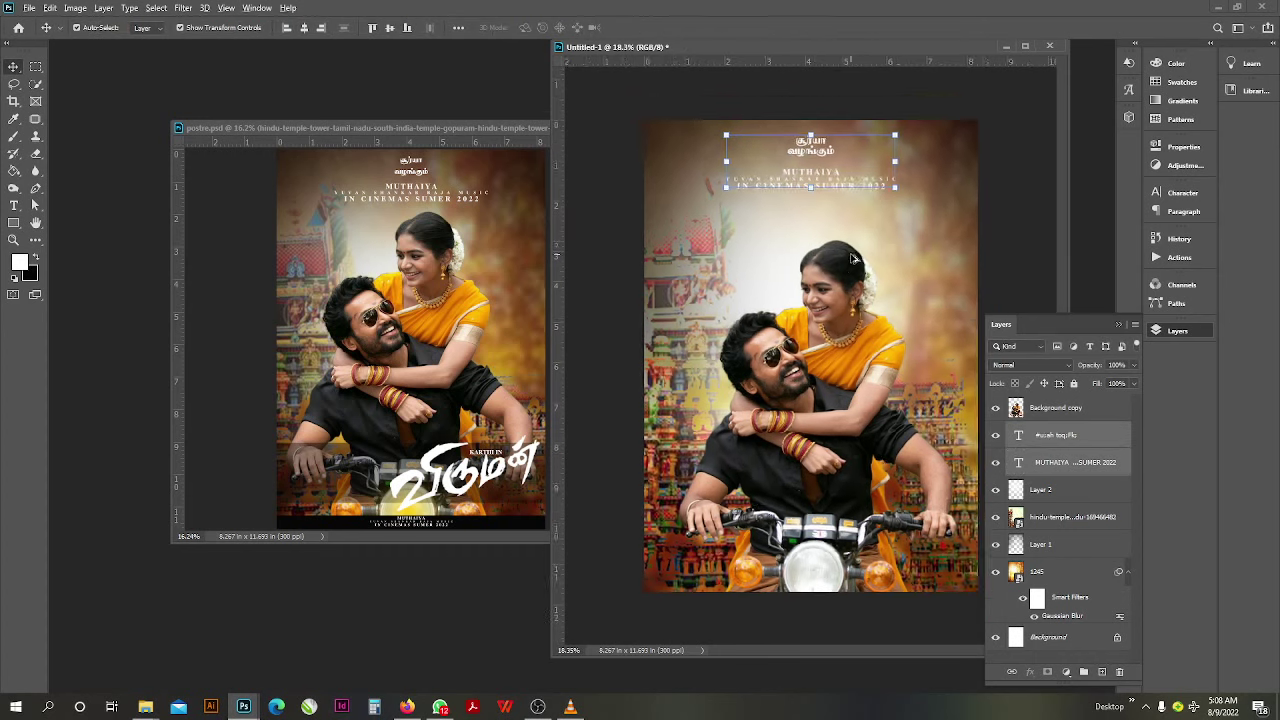
left_click(1014, 259)
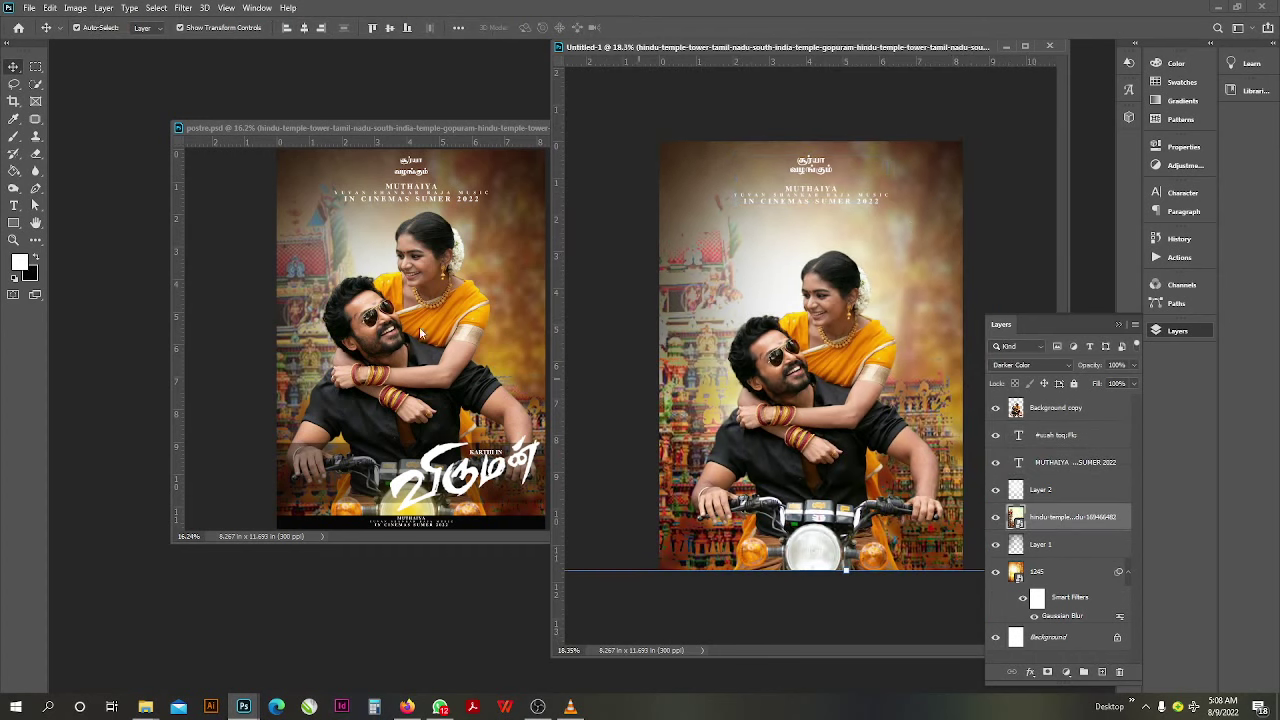
Step: Compare the poster with and without the white glow on Layer 2, leaving the layer visible
left_click(14, 136)
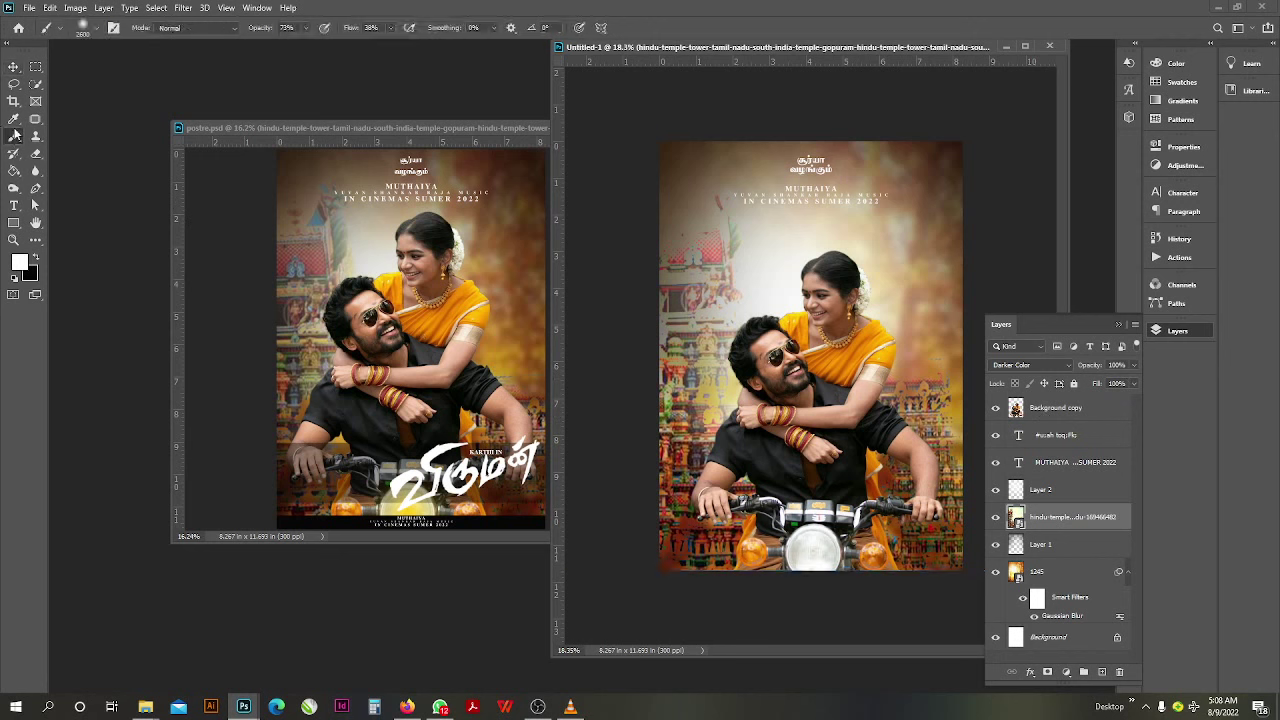
left_click(1025, 492)
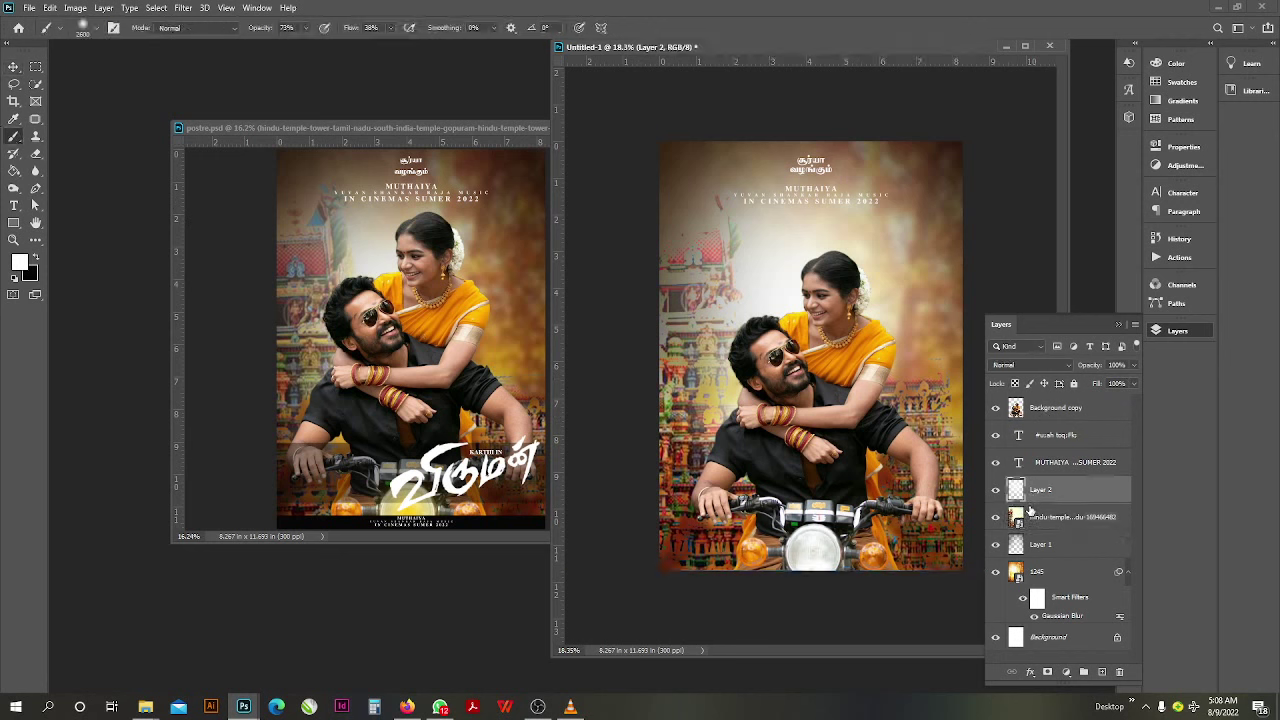
left_click(996, 491)
left_click(996, 491)
left_click(996, 491)
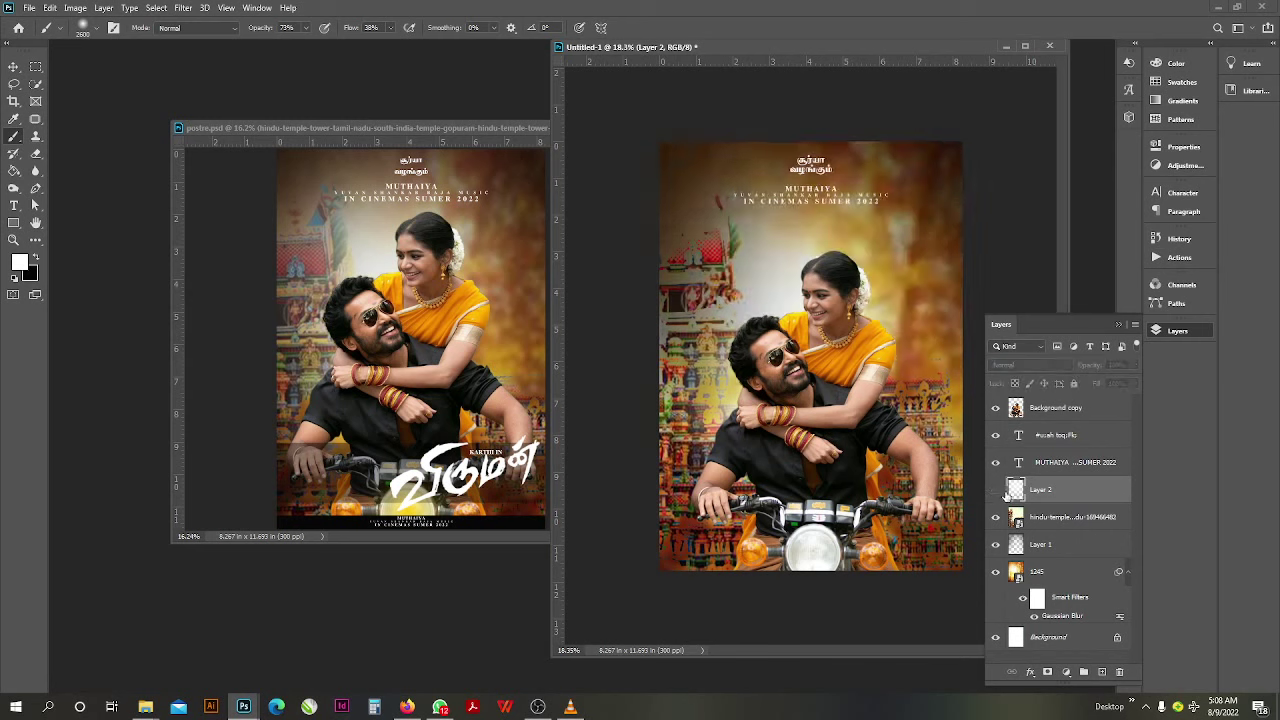
left_click(995, 491)
left_click(996, 491)
left_click(996, 491)
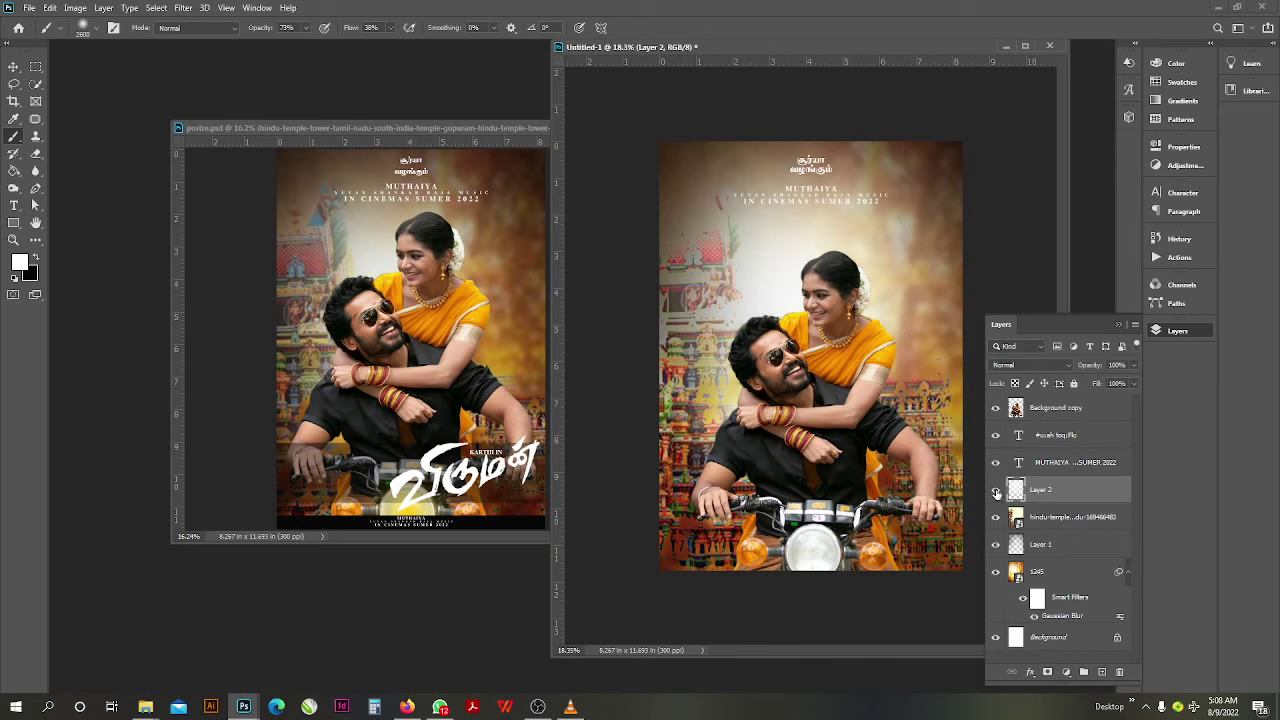
Step: Copy the white Viruman title and the dark gradient Rectangle 1 from postre.psd into the Untitled-1 poster
left_click(13, 66)
left_click(477, 473)
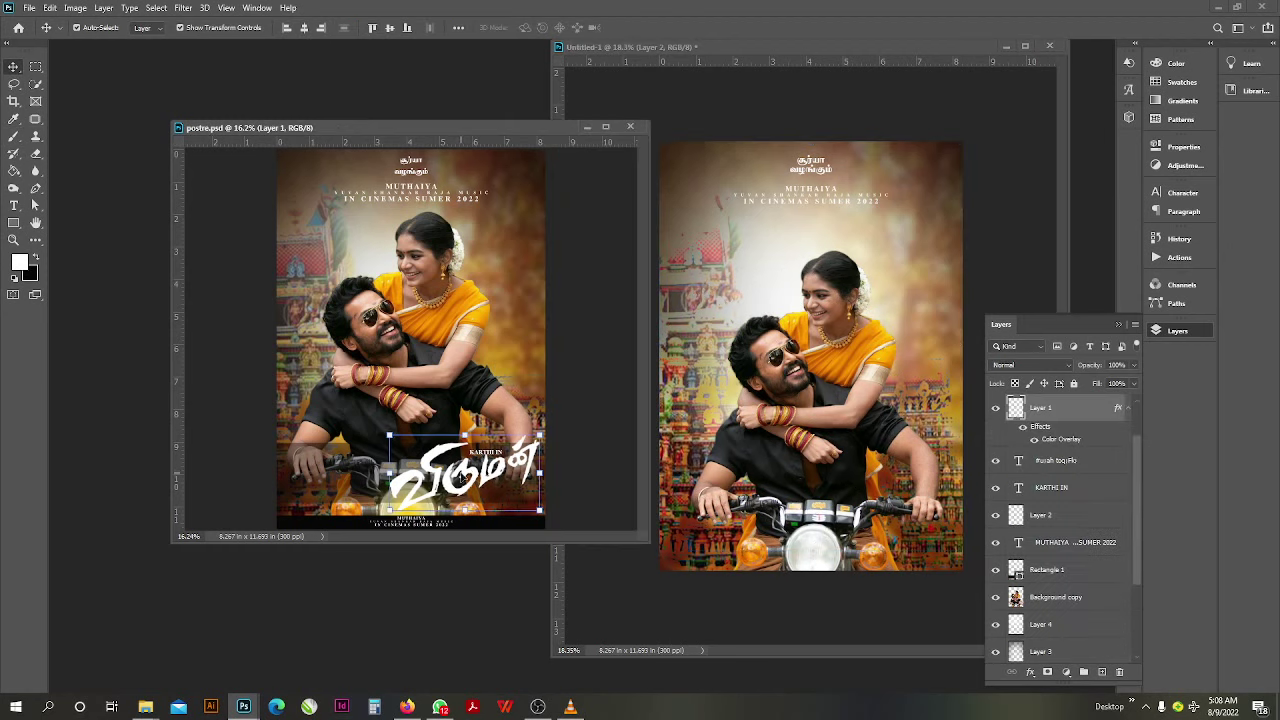
scroll(466, 477, "up", 2)
left_click(507, 452, "shift")
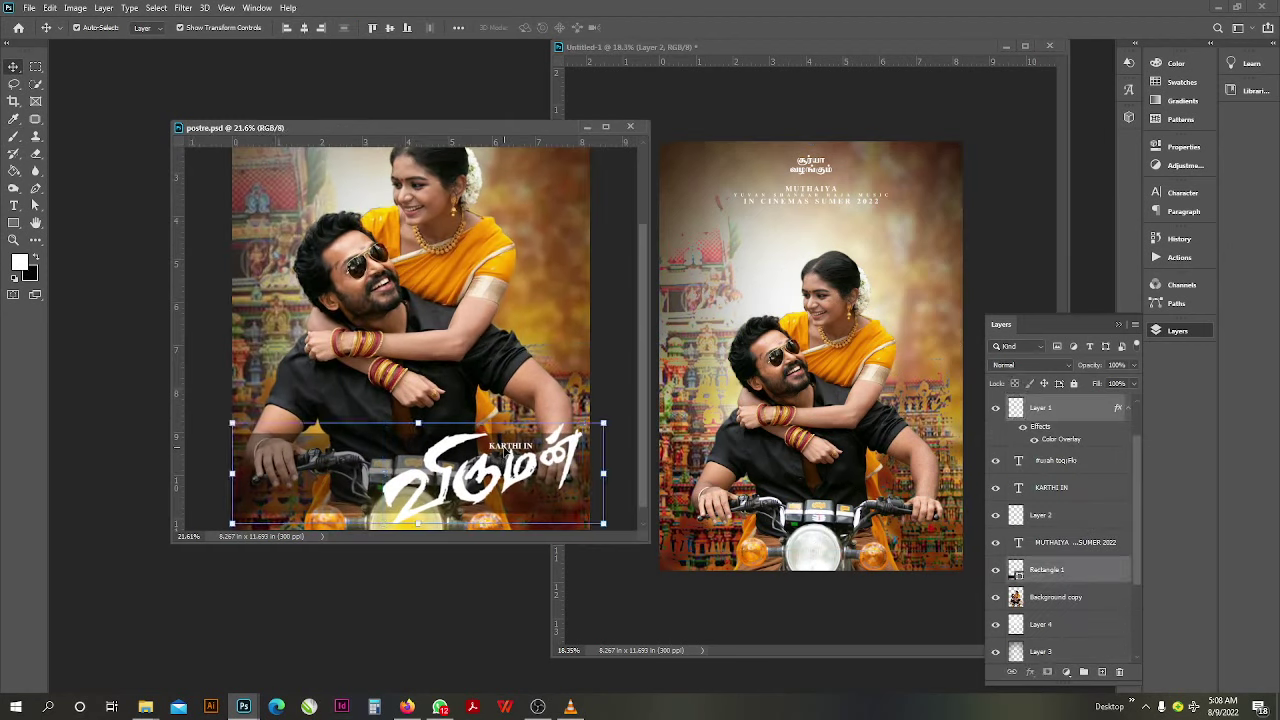
left_click_drag(494, 488, 855, 490)
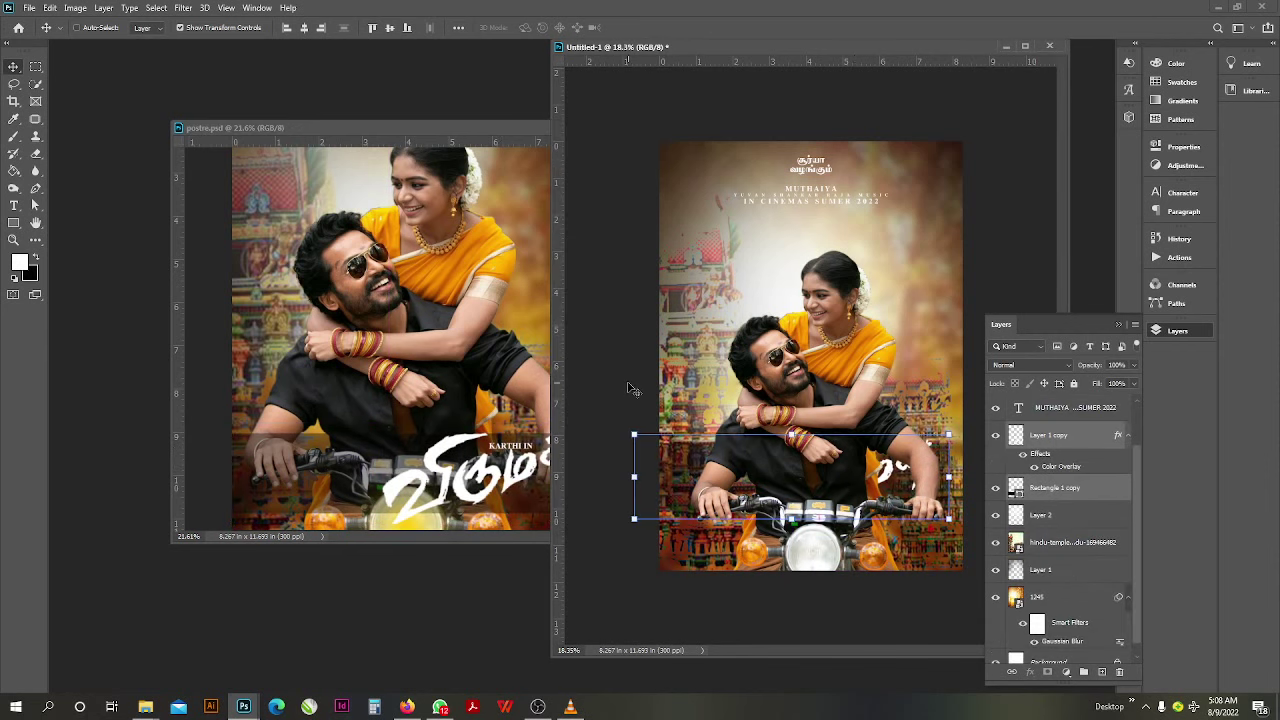
Step: Bring the copied title and gradient rectangle in front of the couple and position them across the poster's lower part
left_click_drag(717, 478, 736, 499)
scroll(740, 441, "down", 2)
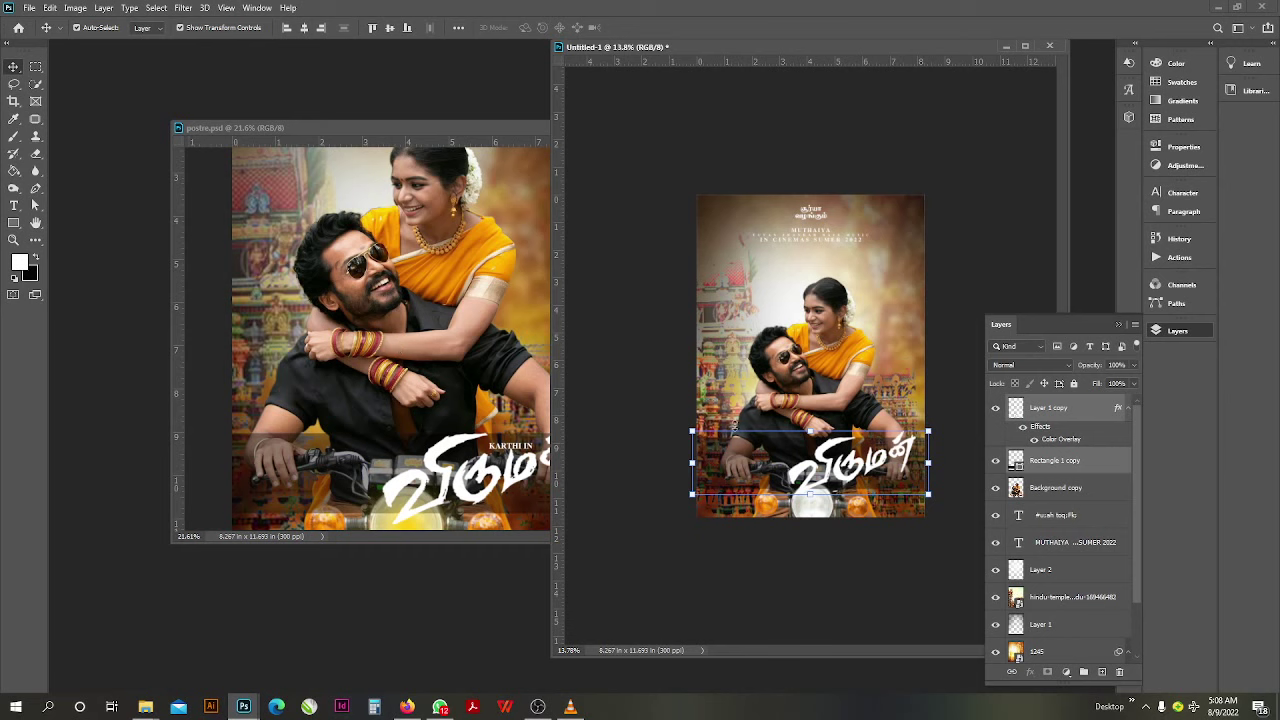
scroll(393, 338, "down", 4)
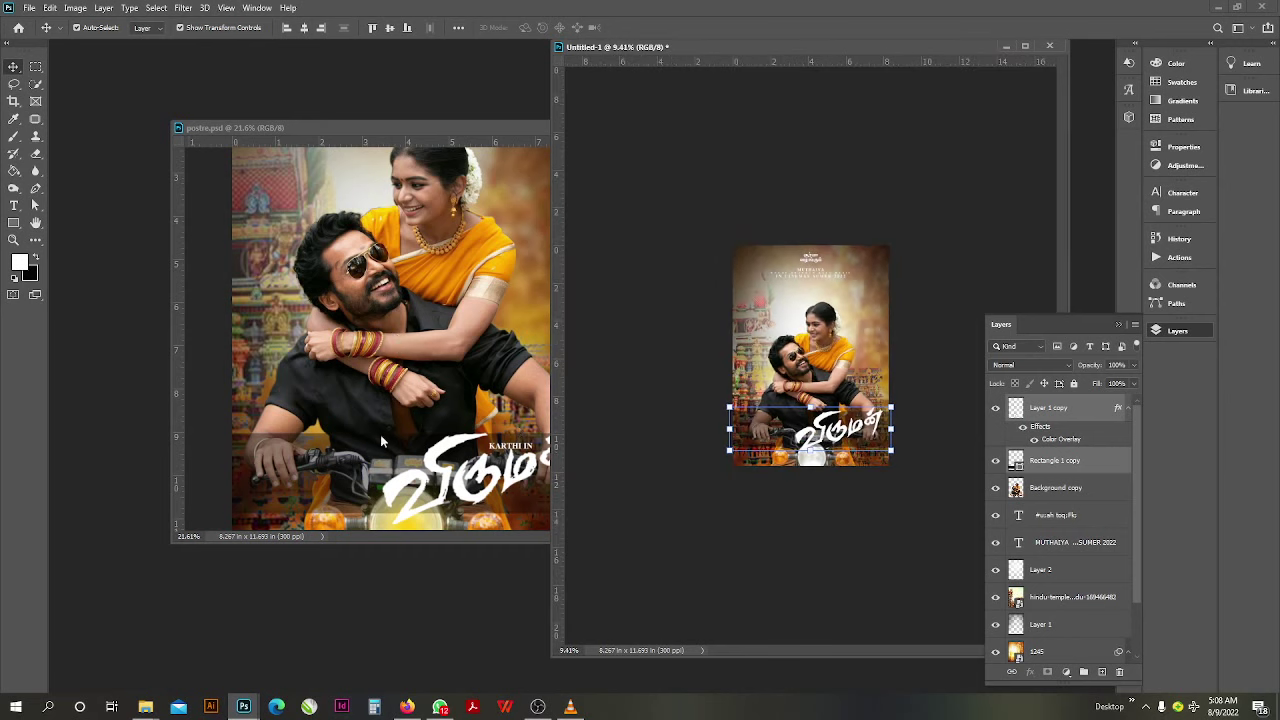
scroll(409, 270, "down", 1)
Step: Copy the black bottom strip and its small MUTHAIYA credits text from postre.psd into the Untitled-1 poster
left_click(409, 270)
scroll(409, 270, "down", 2)
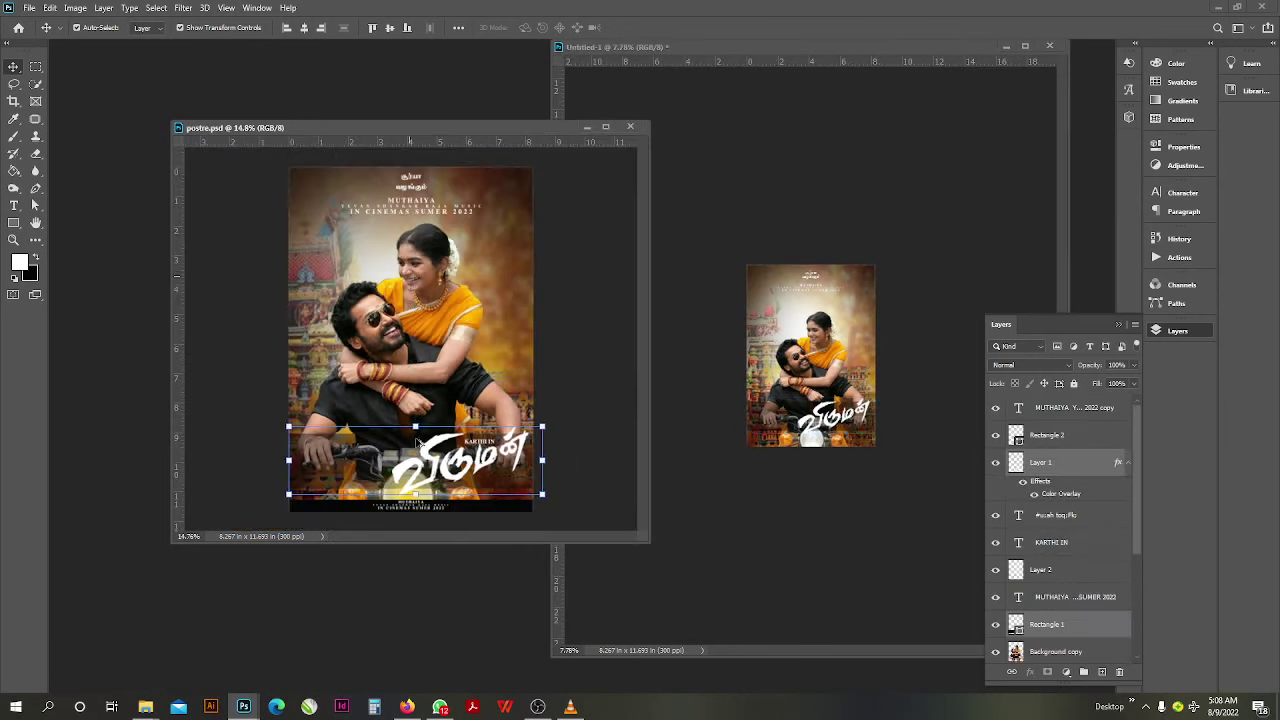
scroll(410, 536, "up", 4)
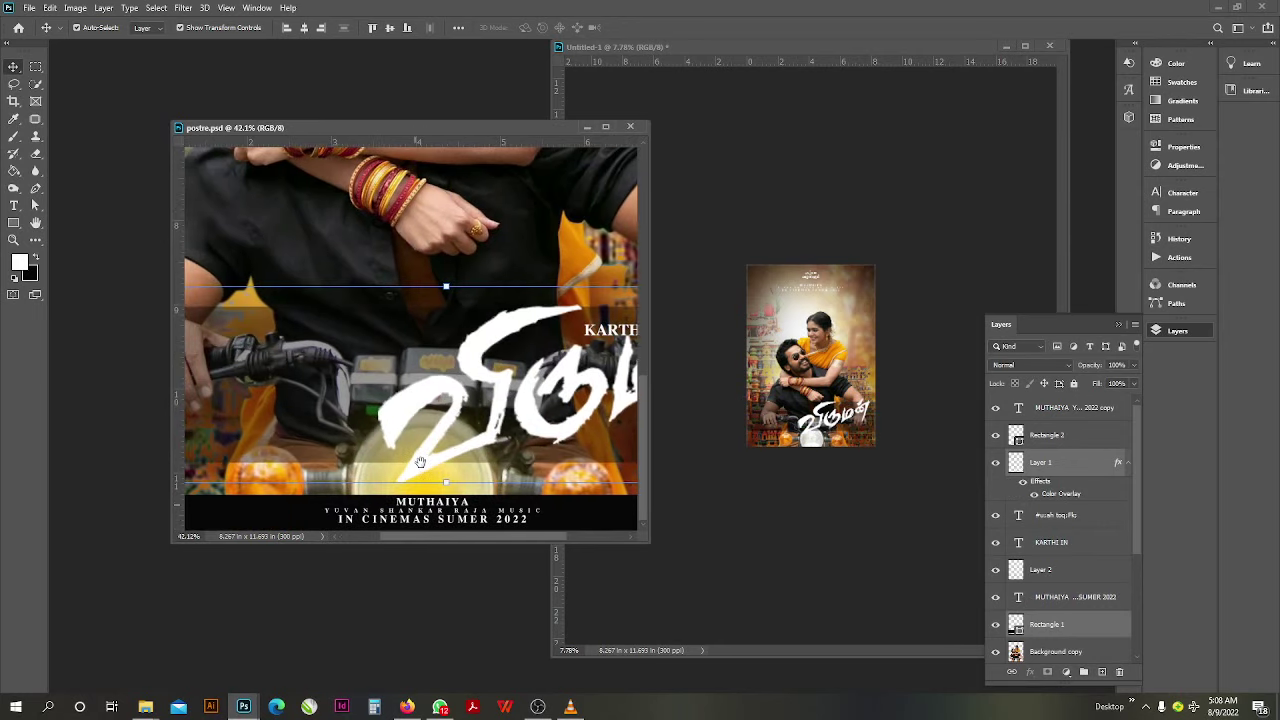
left_click(428, 508)
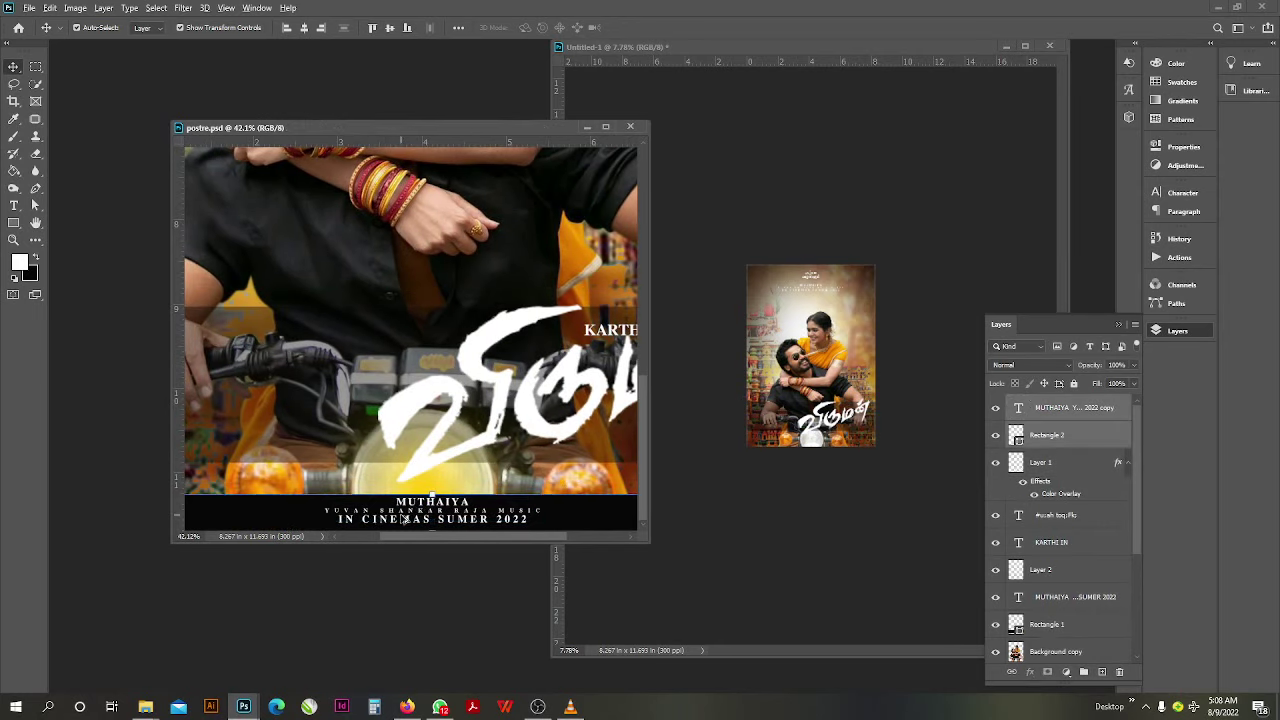
left_click_drag(400, 520, 838, 447)
Step: Align the black credits strip and its text with the poster's bottom edge, spanning the full width
scroll(838, 447, "up", 3)
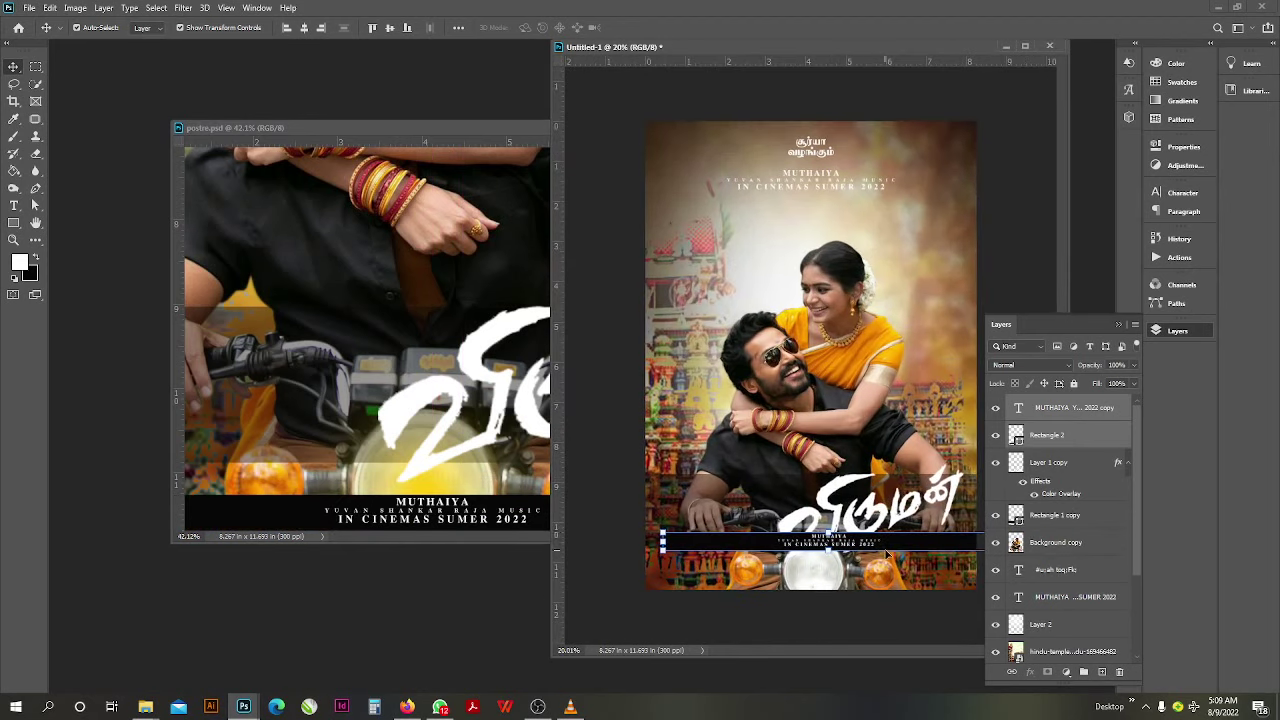
left_click_drag(893, 553, 875, 593)
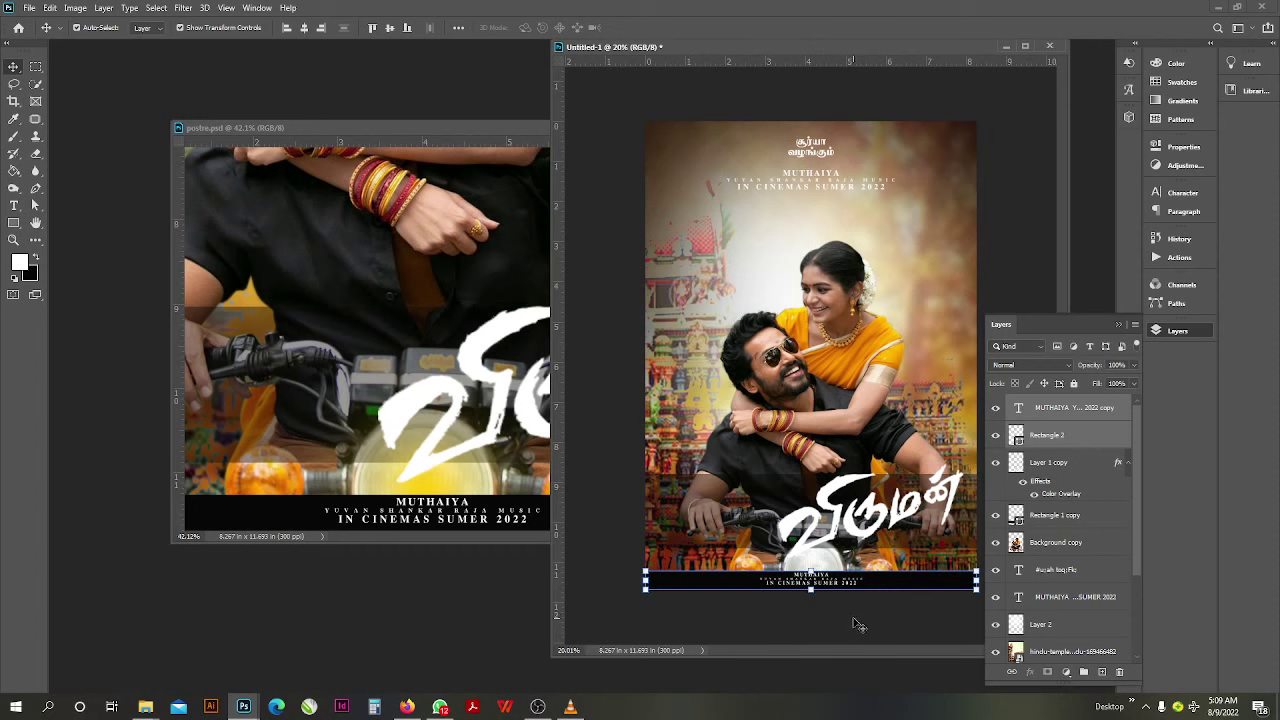
left_click(898, 585)
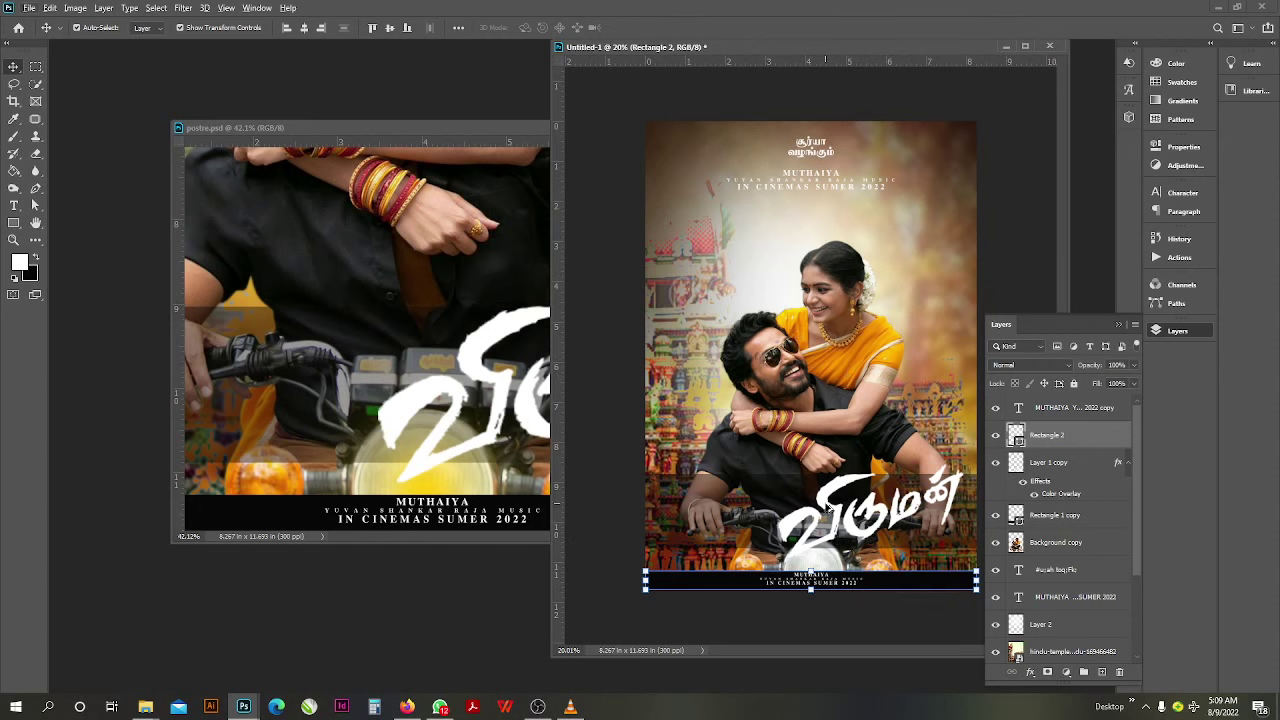
Step: Copy the KARTHI IN text from postre.psd onto the title area of the Untitled-1 poster
scroll(828, 506, "down", 7)
scroll(436, 385, "down", 2)
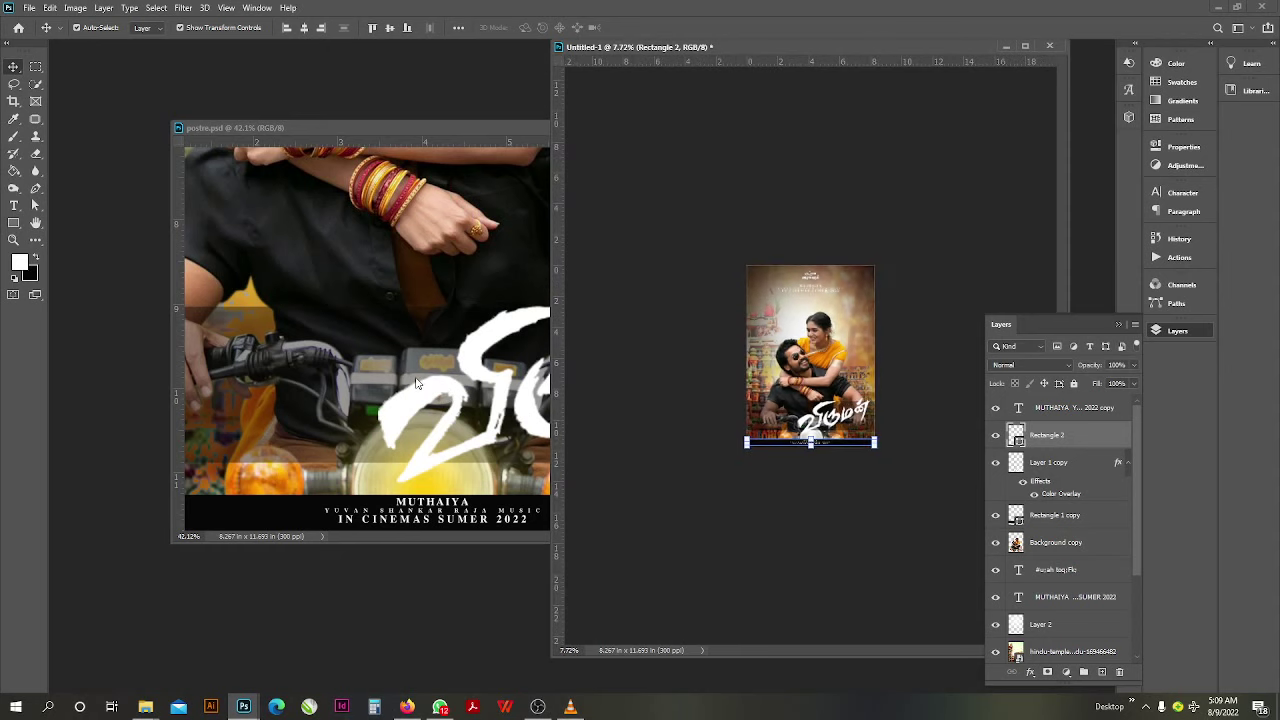
scroll(414, 377, "up", 3)
left_click(365, 369)
scroll(385, 385, "down", 3)
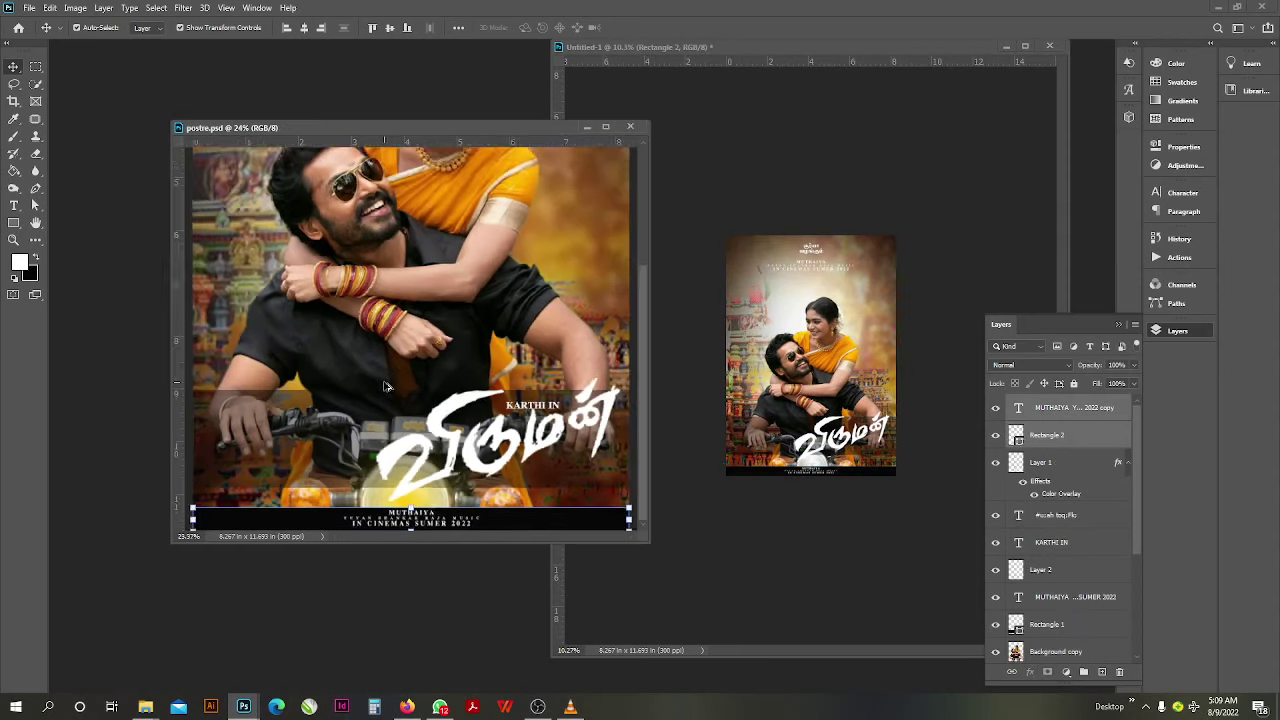
left_click(558, 428)
left_click(506, 424)
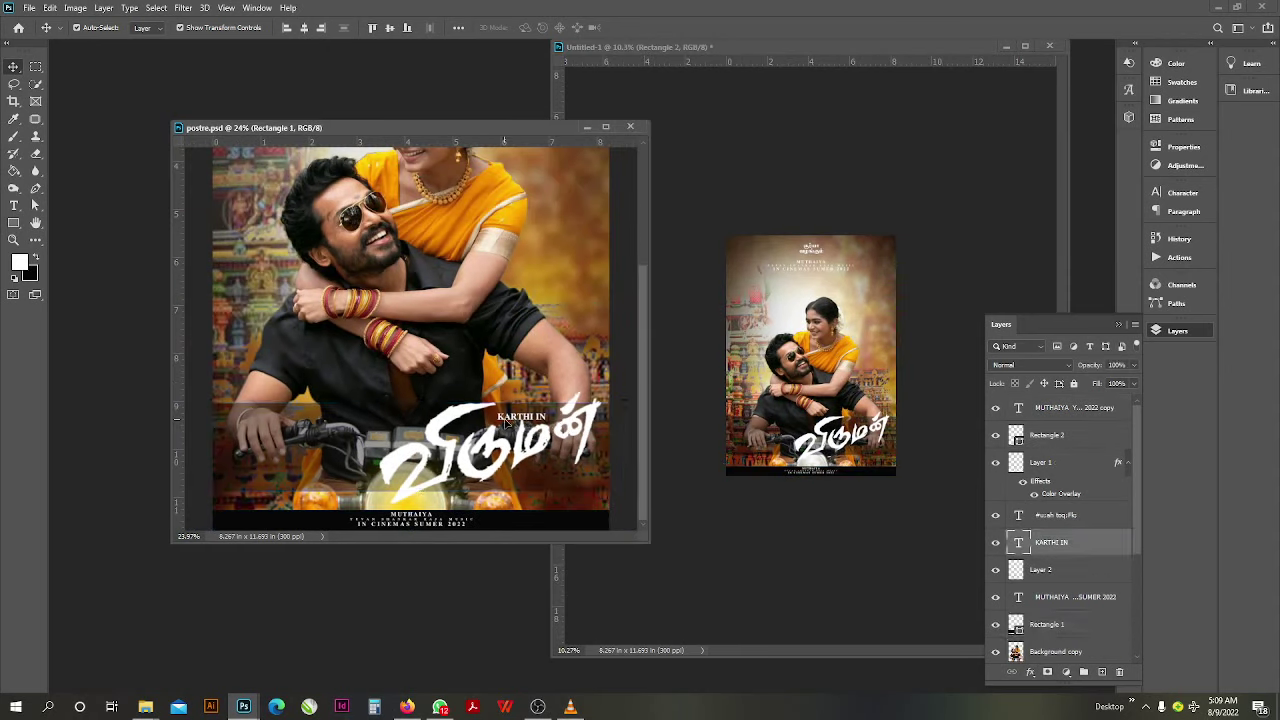
left_click_drag(510, 422, 858, 424)
Step: Collapse the layer list and place the KARTHI IN text just above the middle letters of the Viruman title
key("ctrl+0")
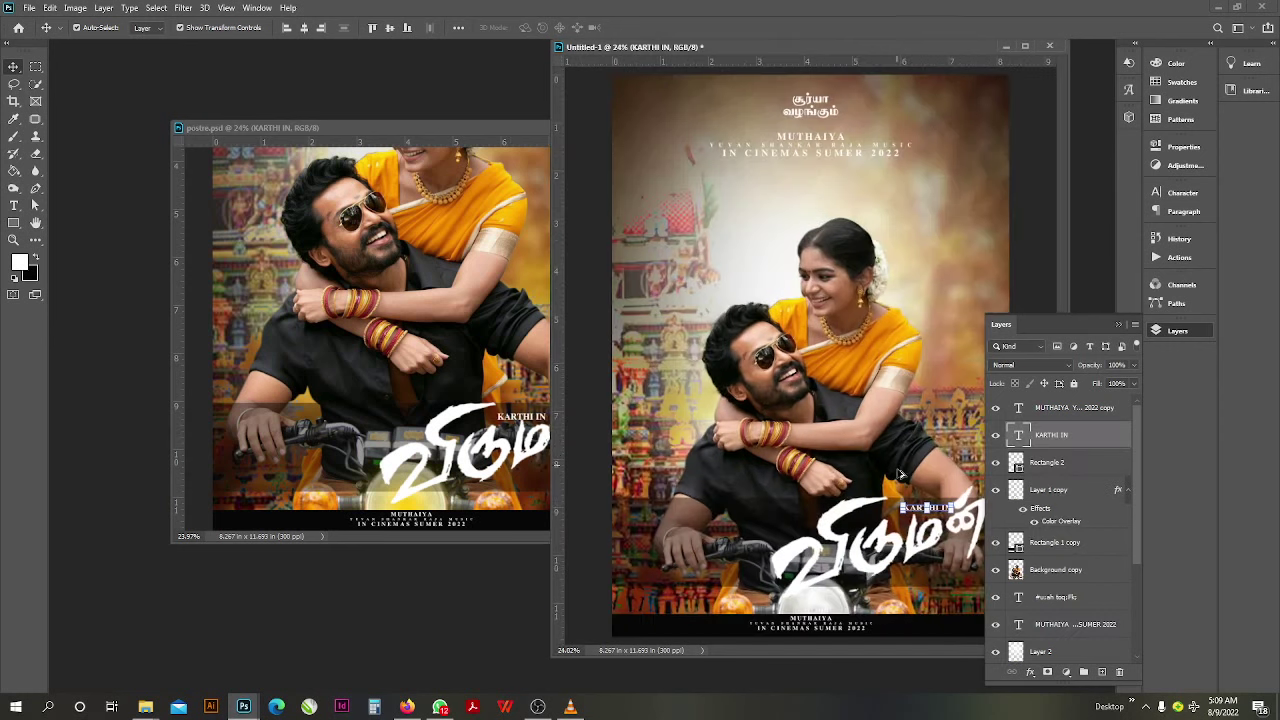
left_click(1119, 324)
scroll(938, 536, "up", 5)
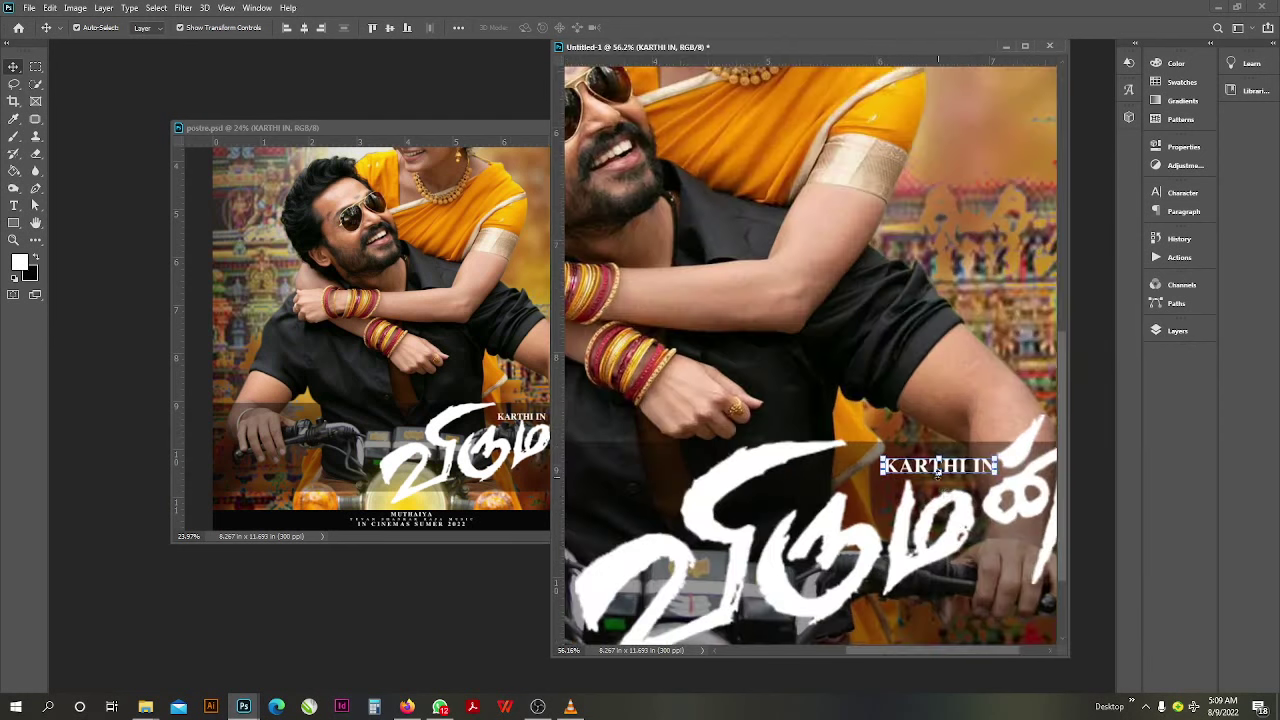
left_click_drag(921, 466, 884, 458)
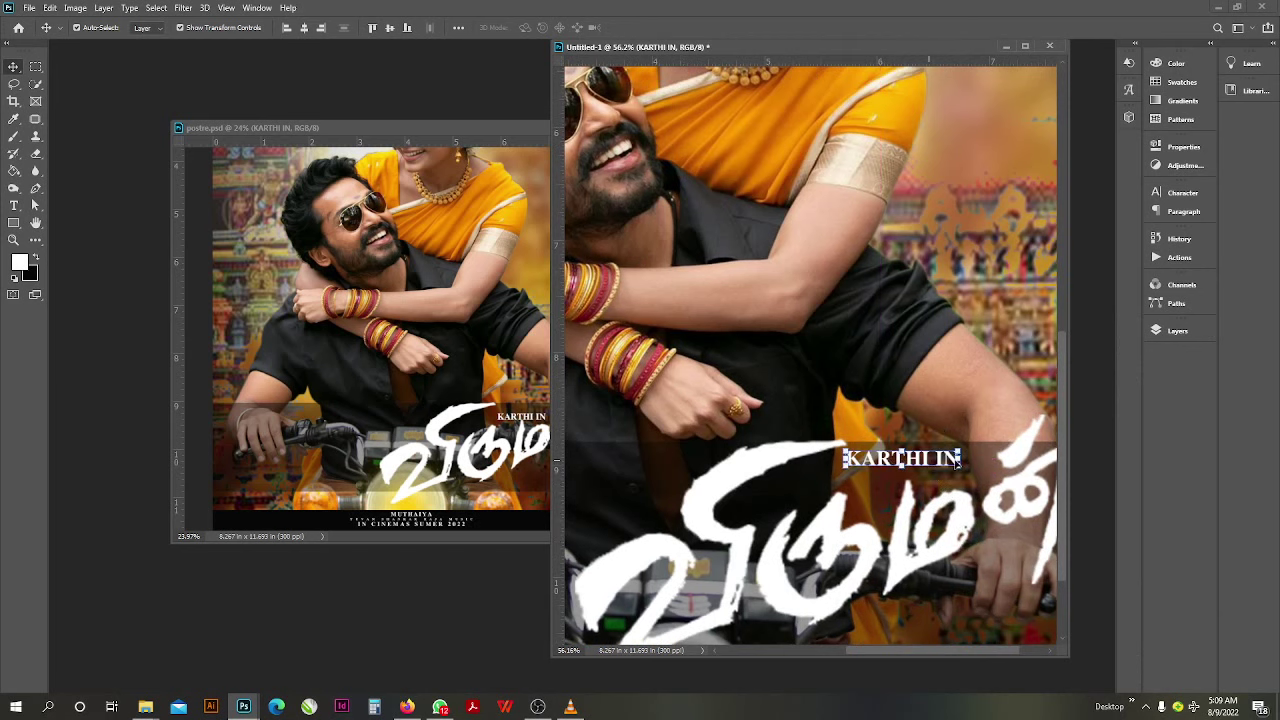
Step: Compare the whole recreated poster with the original in postre.psd, side by side
scroll(928, 471, "down", 4)
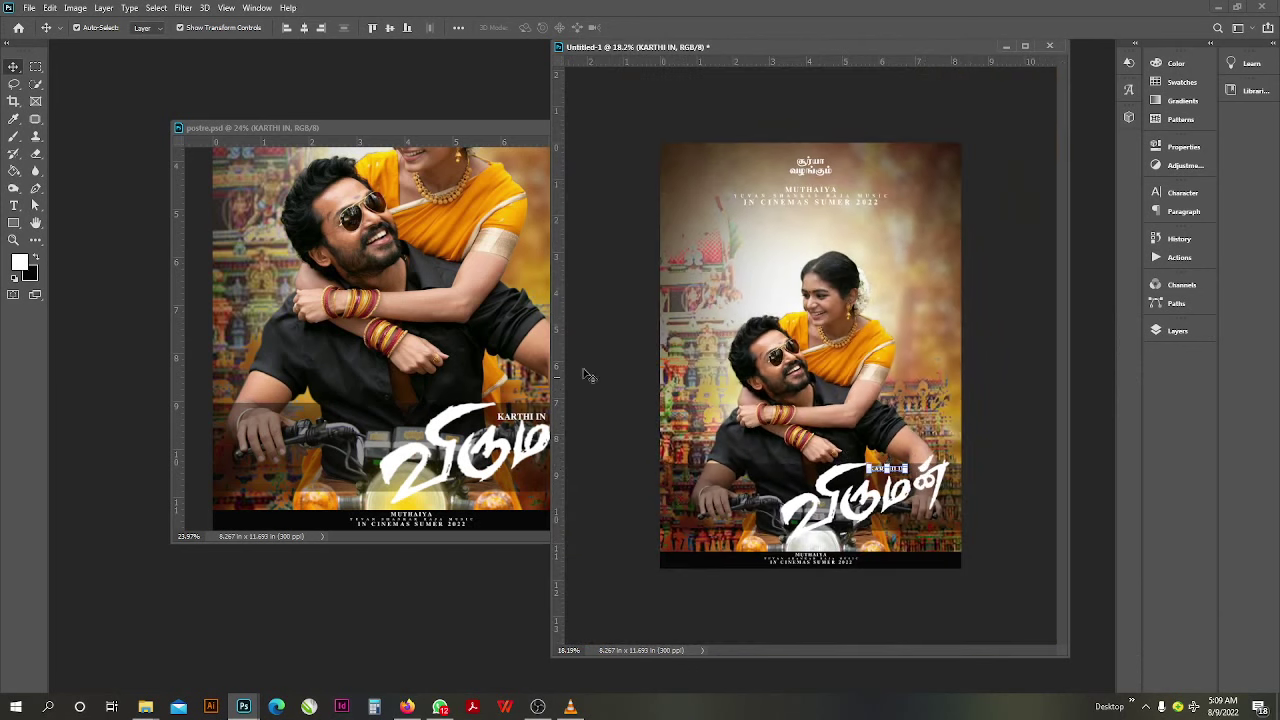
scroll(363, 354, "down", 3)
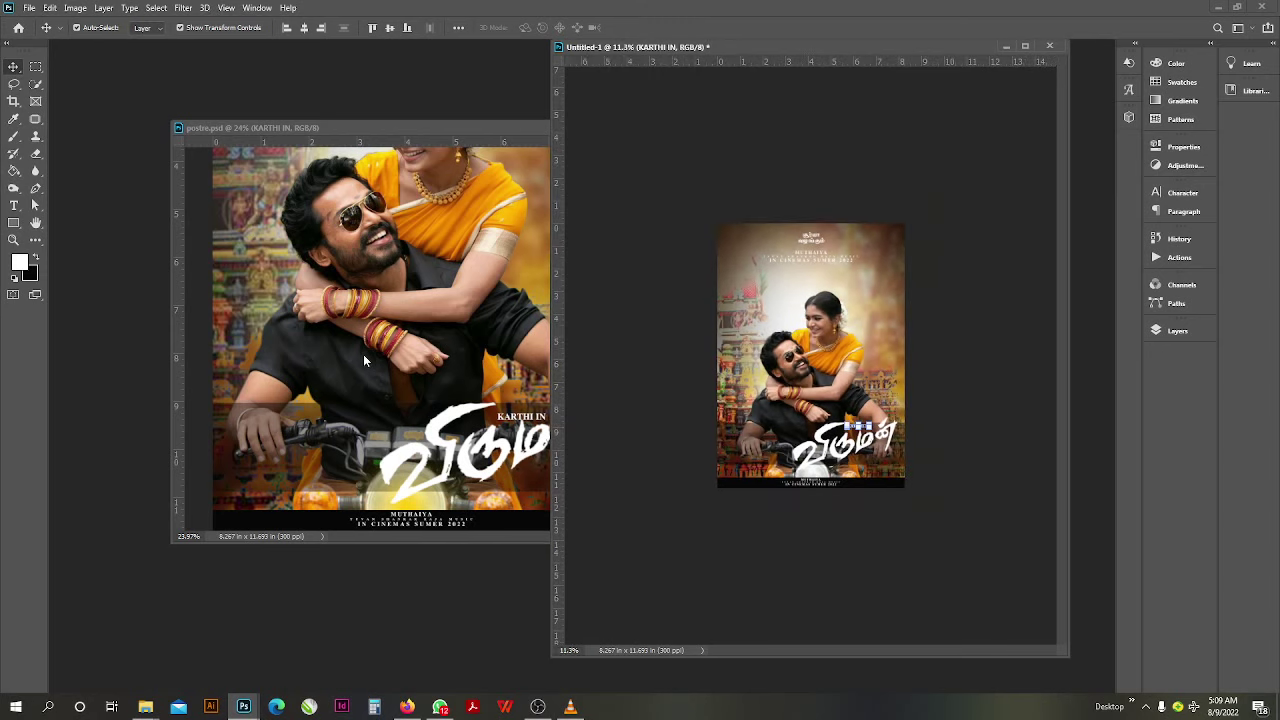
scroll(364, 354, "up", 1)
left_click(366, 354)
scroll(366, 355, "down", 3)
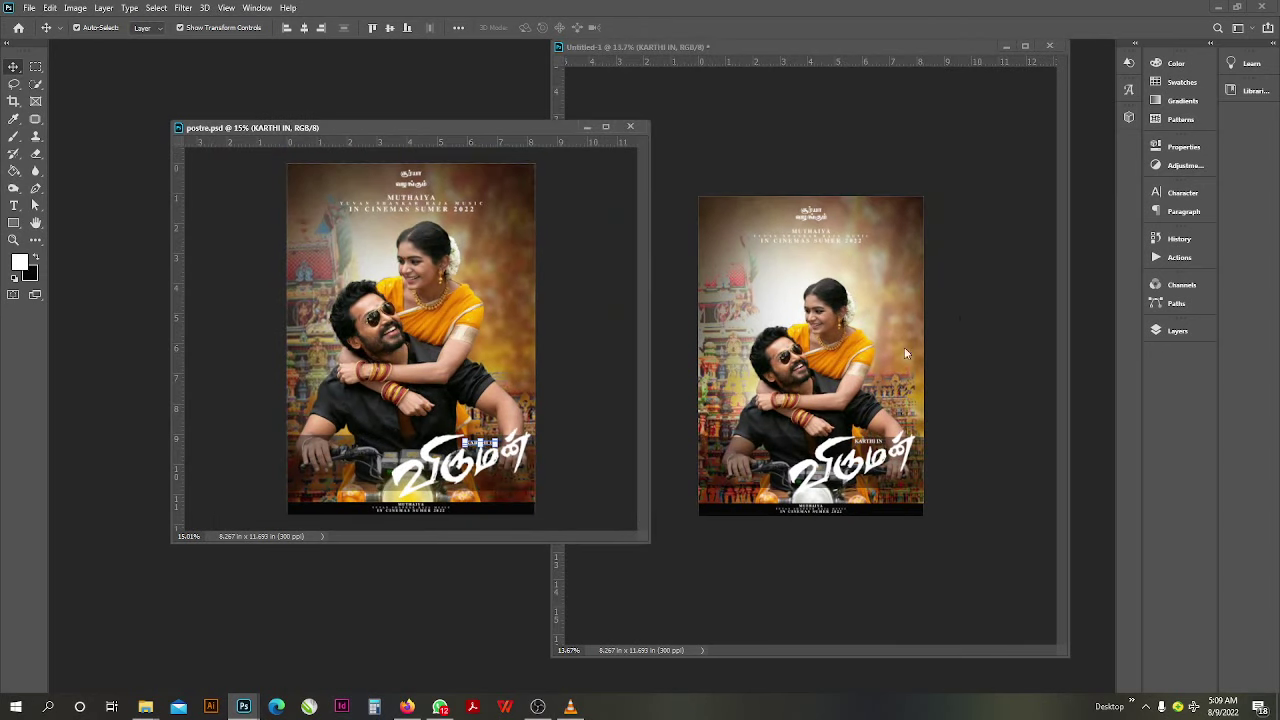
scroll(424, 390, "down", 1)
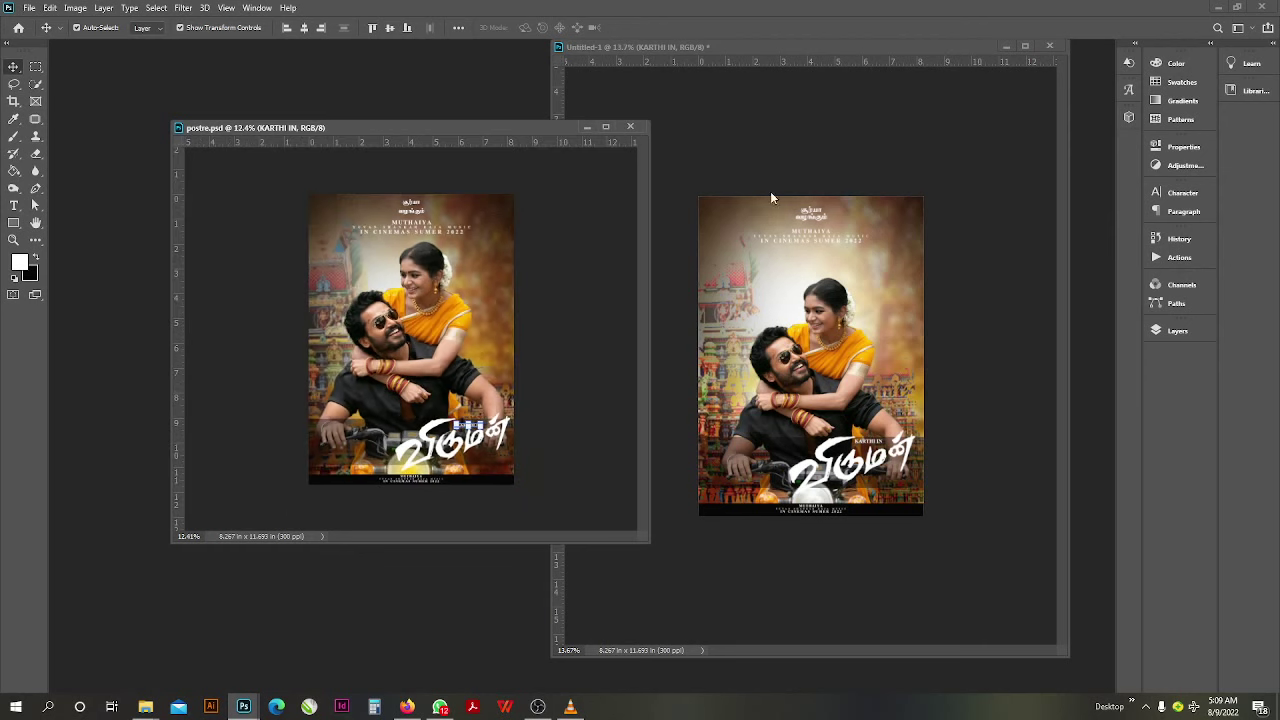
Step: Show the Untitled-1 poster in full screen mode, fitted to the screen, to review the finished composition
left_click(785, 44)
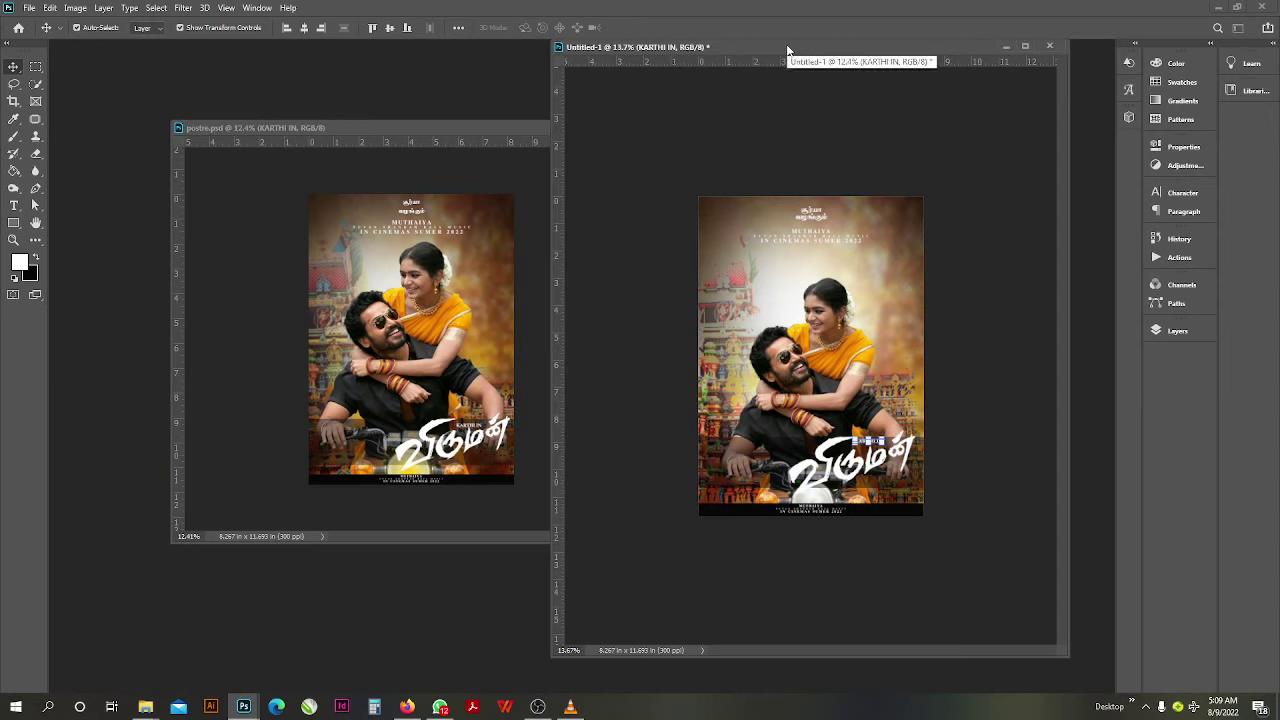
key("f")
key("f")
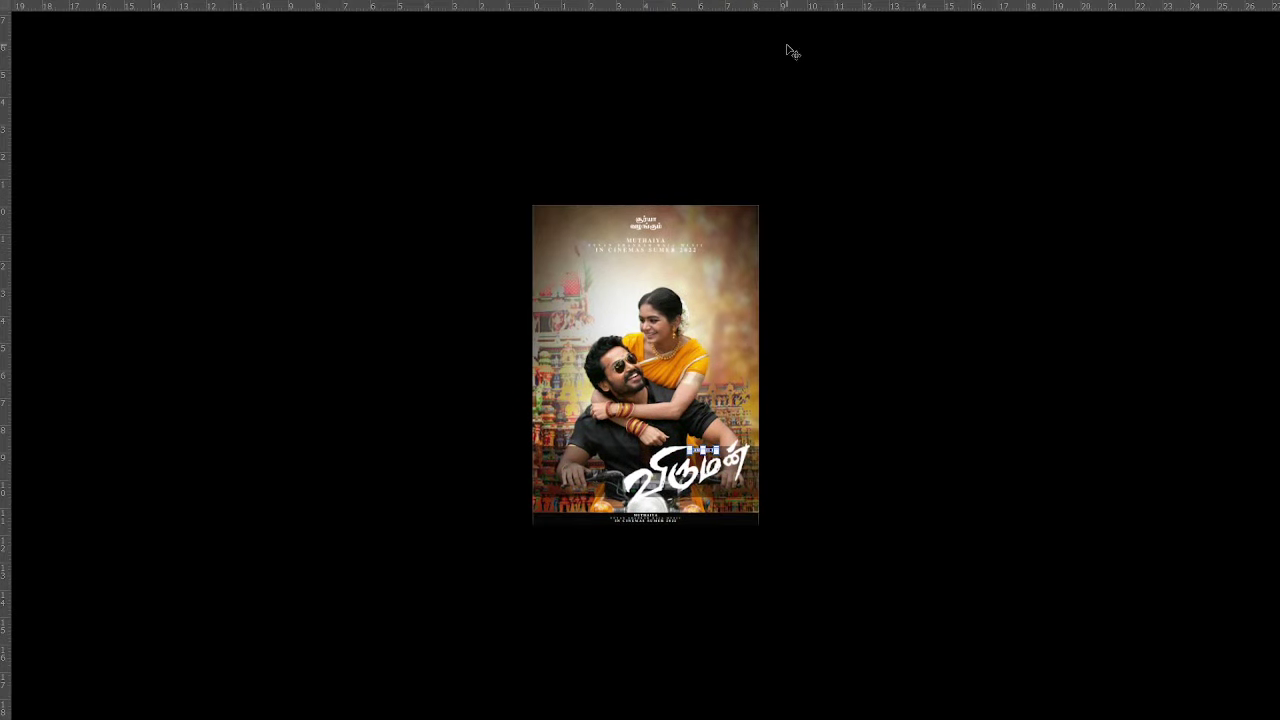
key("ctrl+0")
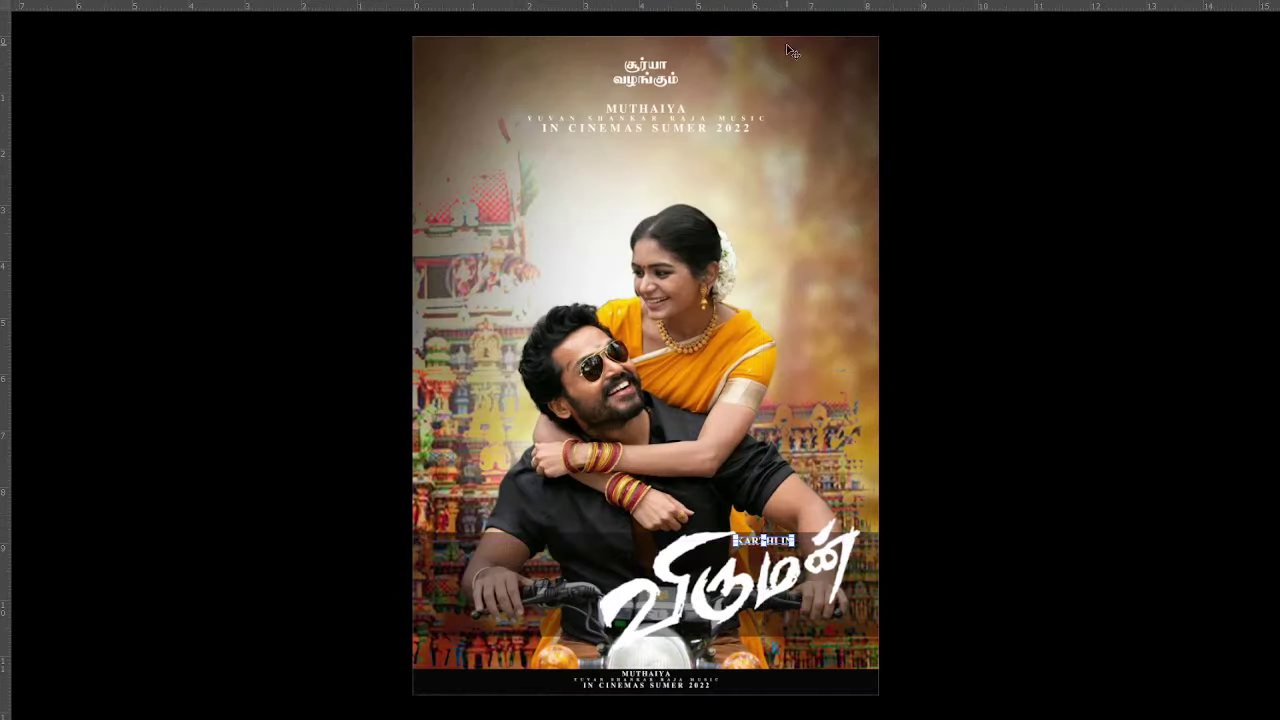